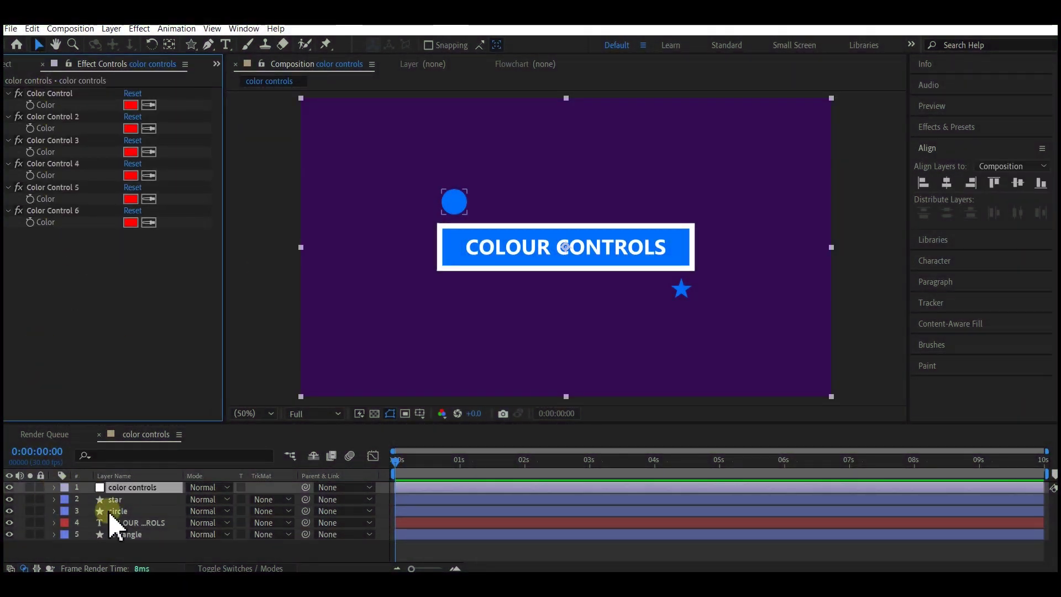
Step: Expand the star layer's contents down to its Fill 1 properties and enlarge the timeline area
left_click(115, 499)
left_click(54, 499)
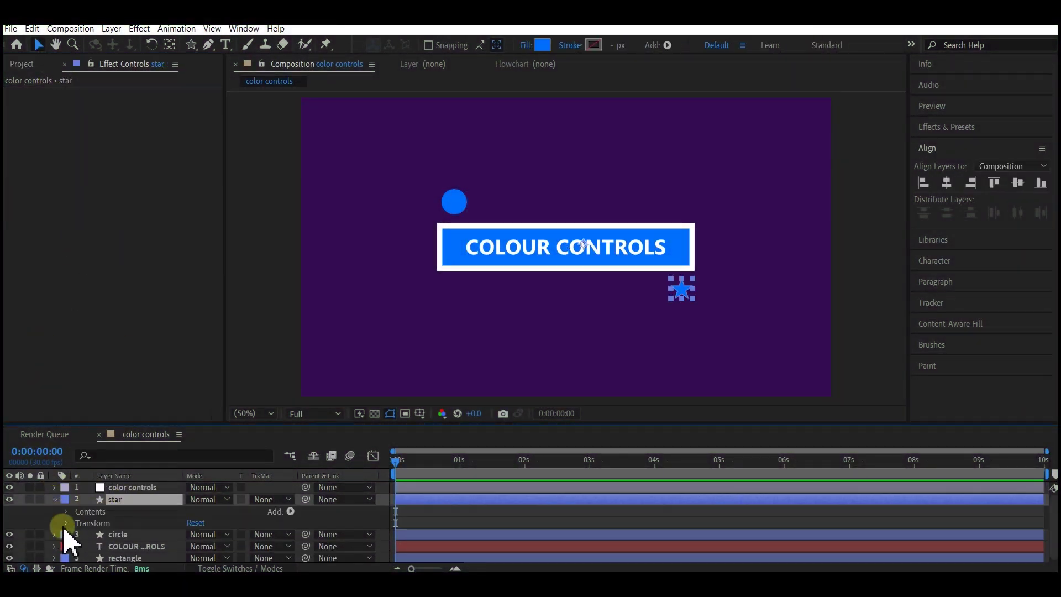
left_click(66, 512)
left_click(77, 523)
scroll(105, 504, "down", 2)
left_click_drag(213, 423, 215, 363)
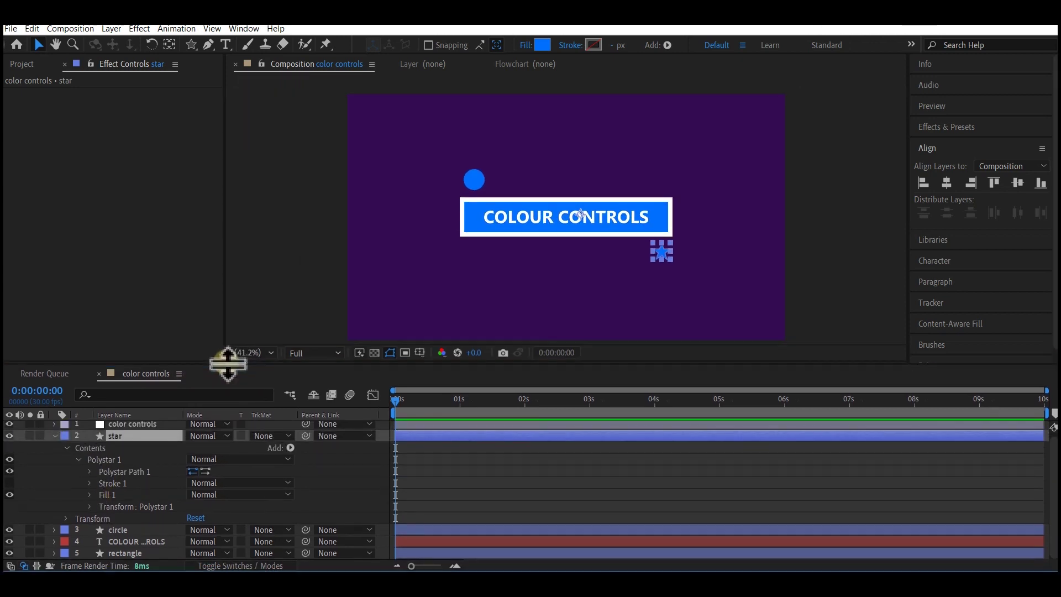
left_click(90, 497)
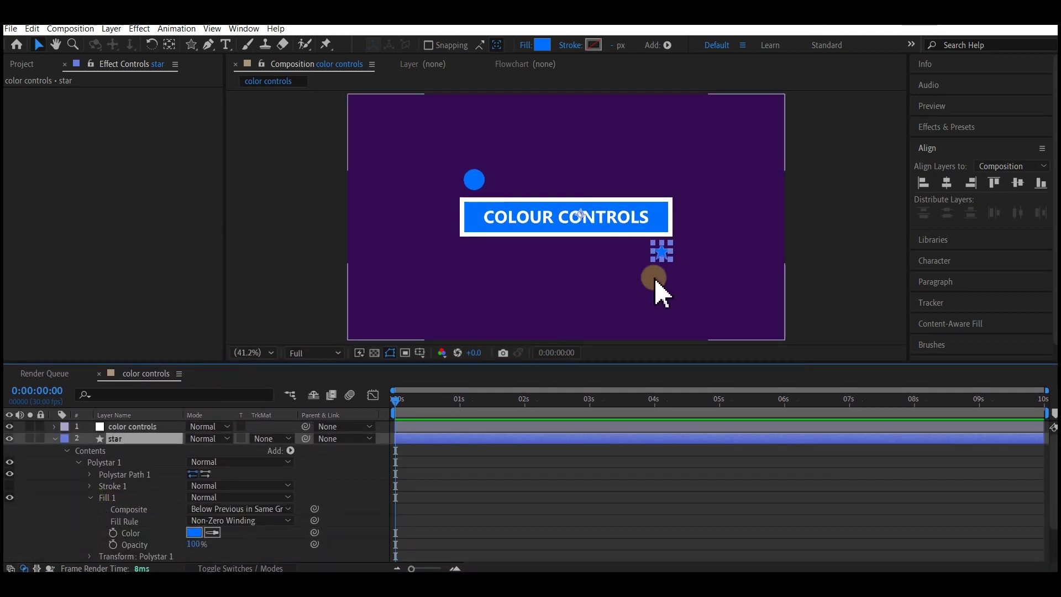
Step: Lock the Effect Controls to the color controls layer and link the star's fill color to the first Color Control
left_click_drag(315, 532, 172, 468)
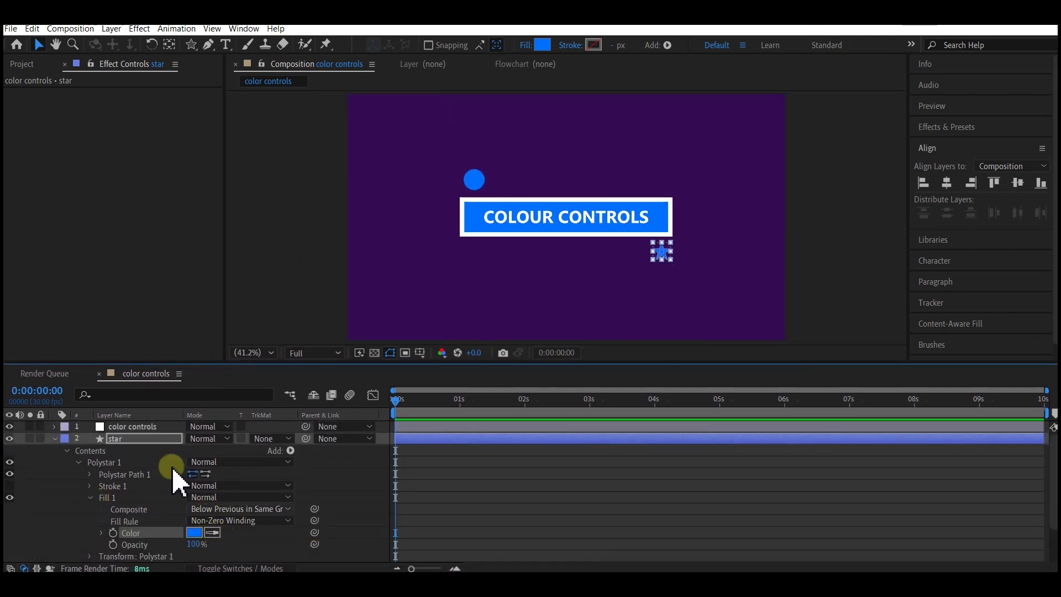
left_click(131, 426)
left_click(72, 65)
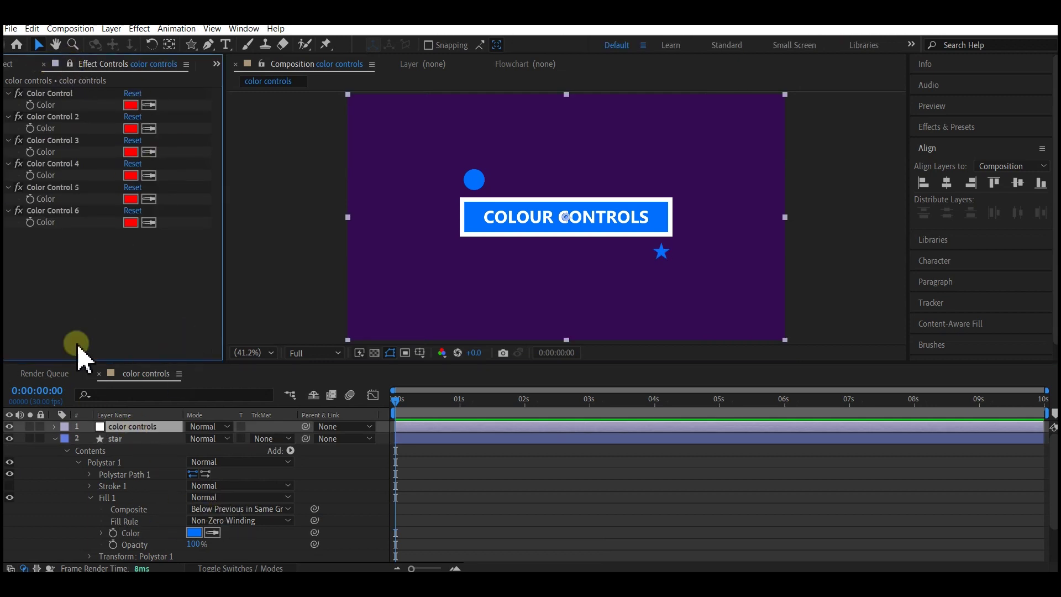
left_click_drag(314, 532, 50, 104)
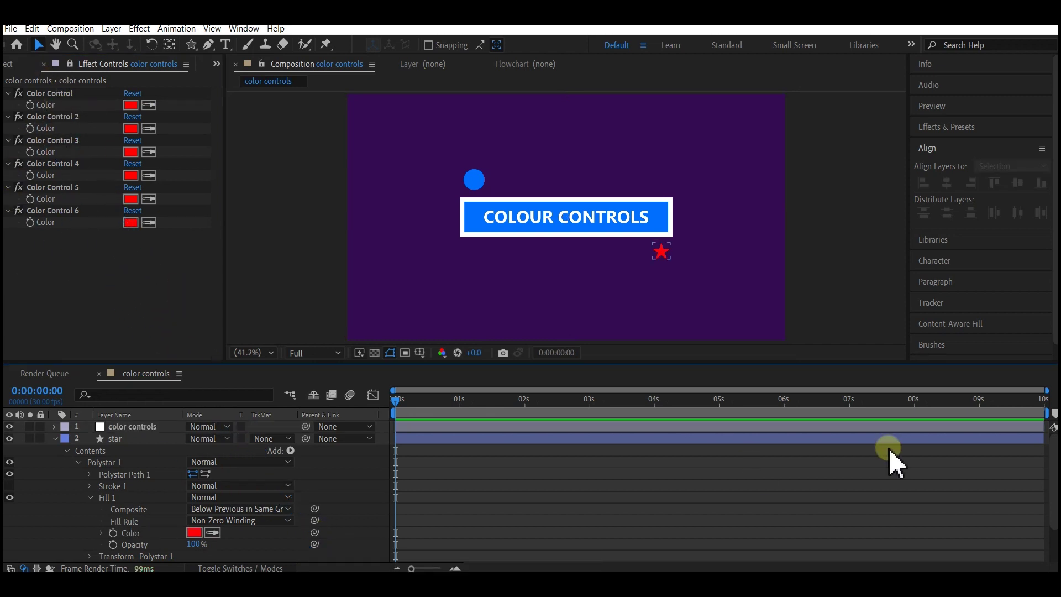
Step: Rename the first Color Control as star color and set its color to bright green
left_click(67, 94)
key("Return")
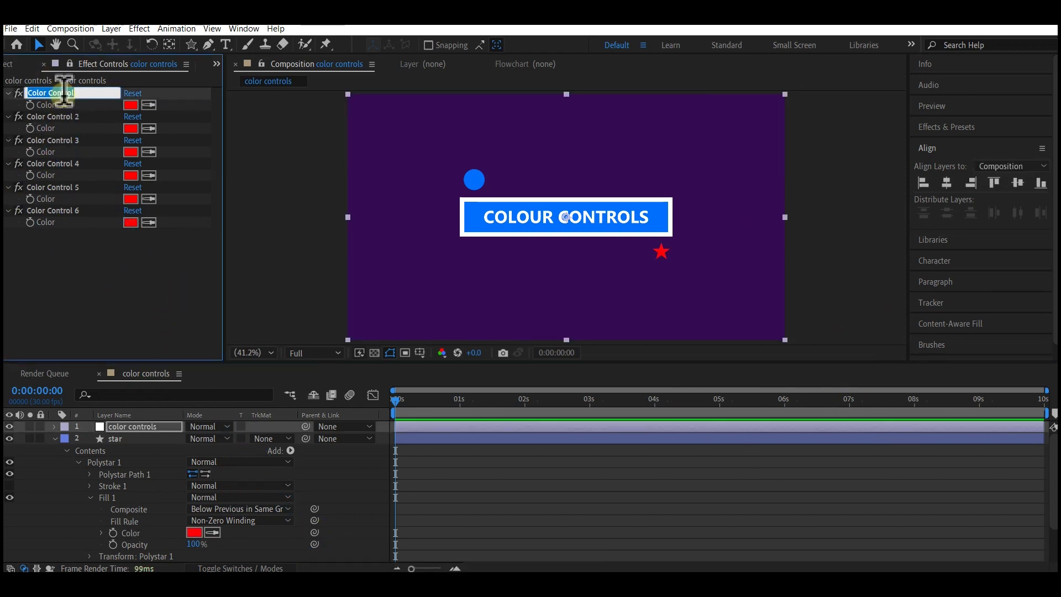
type("star color")
left_click(130, 104)
left_click(596, 439)
left_click(705, 310)
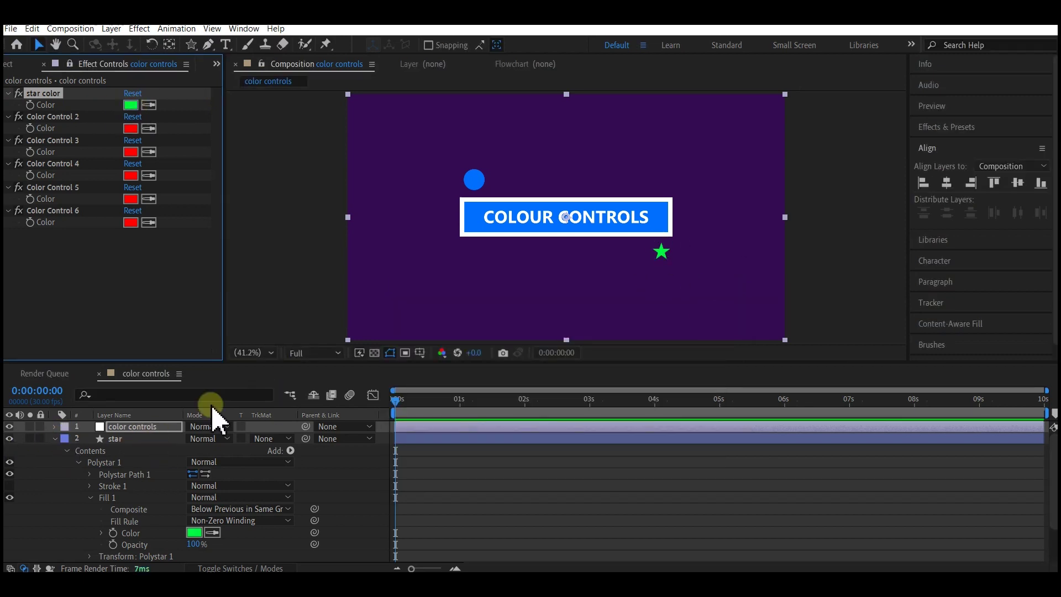
Step: Link the circle's fill color to the second control, named circle color, and set that control to light purple
left_click_drag(314, 544, 138, 301)
left_click_drag(138, 301, 46, 128)
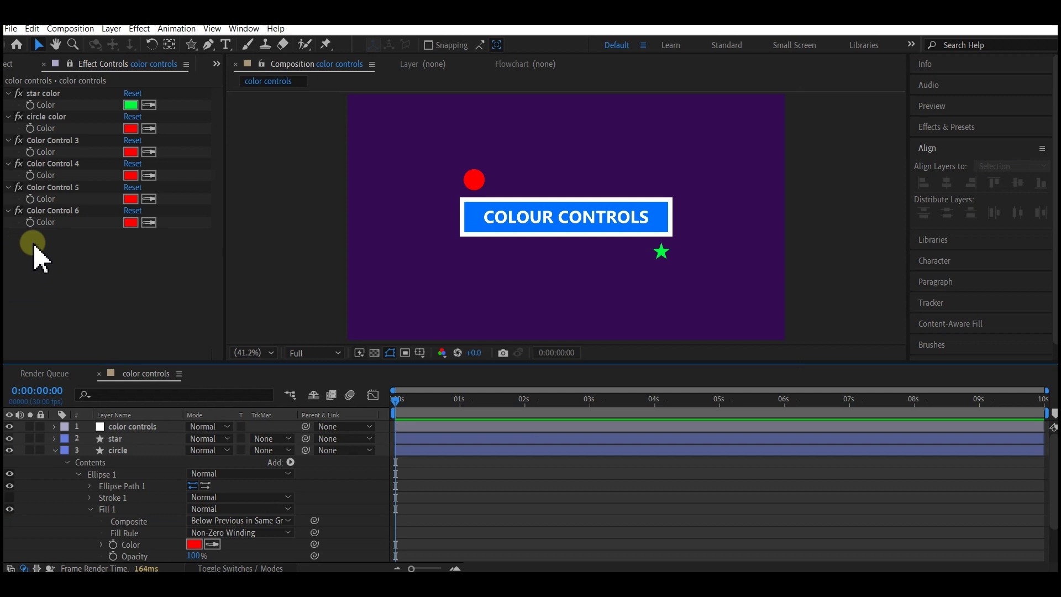
left_click(131, 129)
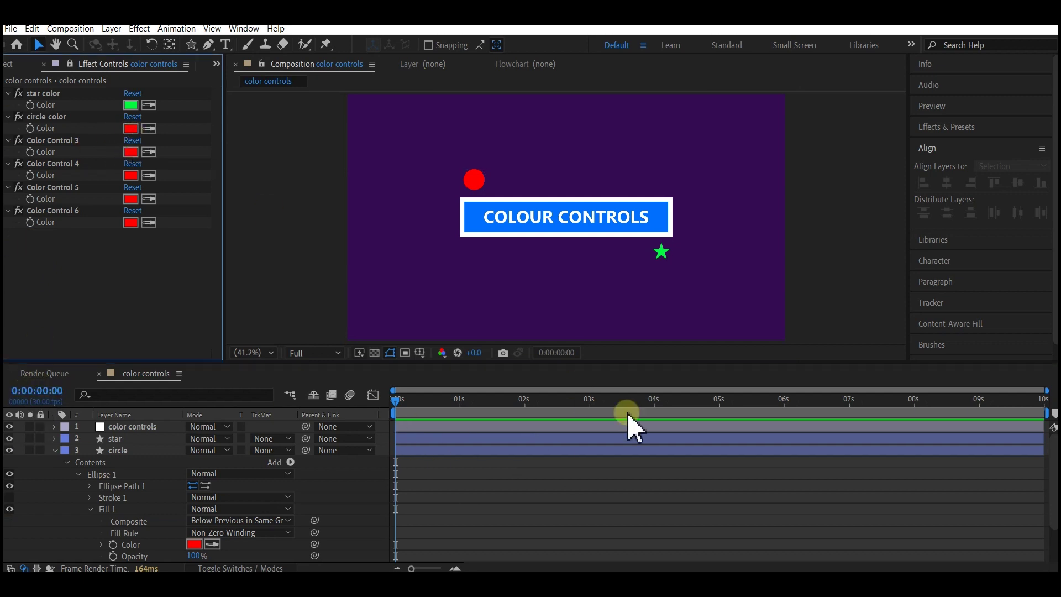
left_click(130, 128)
left_click(542, 327)
left_click(701, 311)
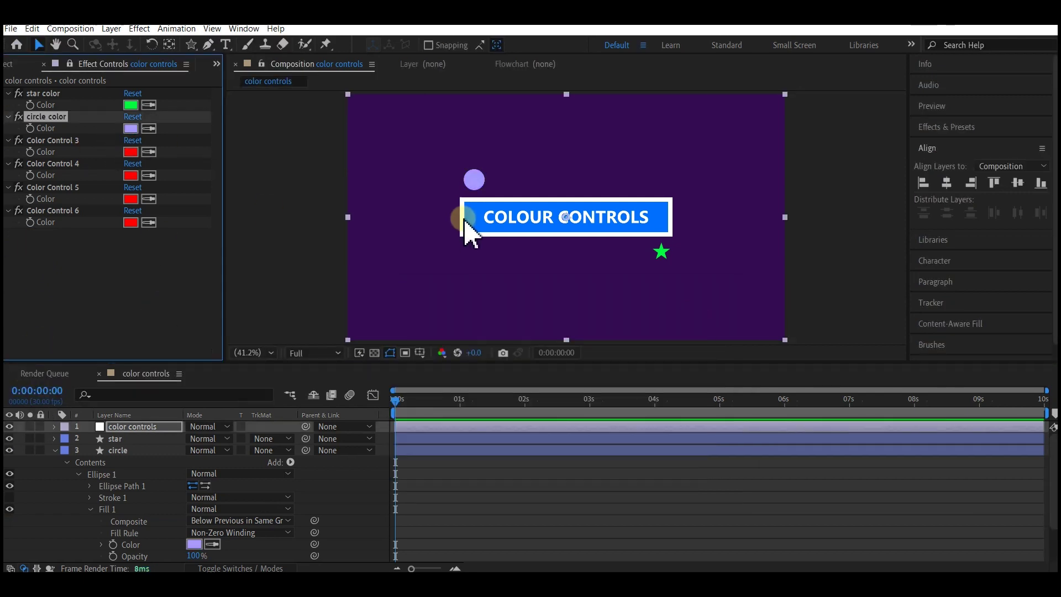
Step: Link the rectangle's stroke color to the third color control and its fill color to Color Control 4
left_click(55, 450)
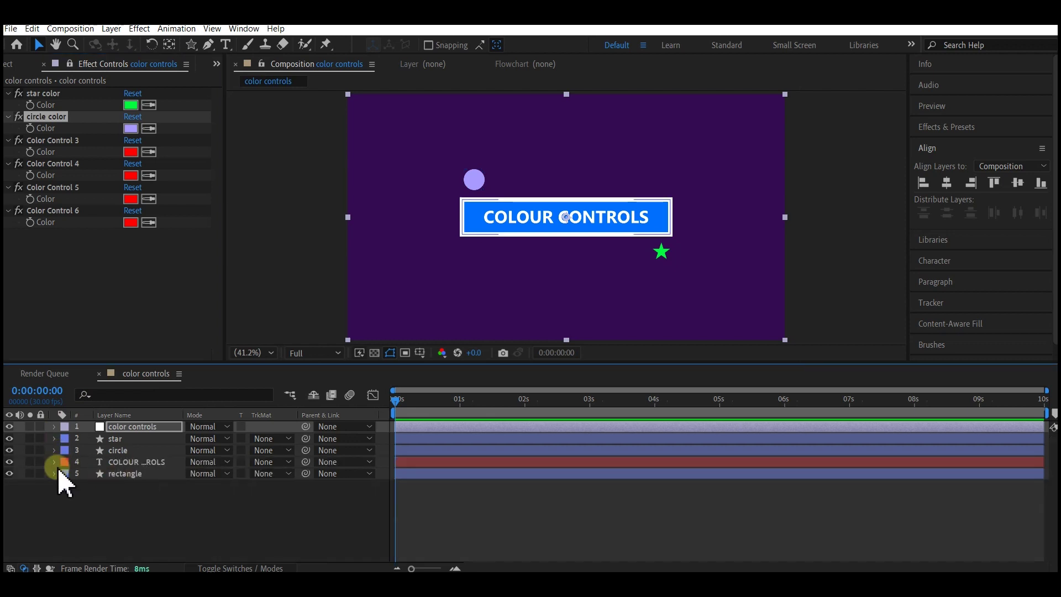
left_click(54, 462)
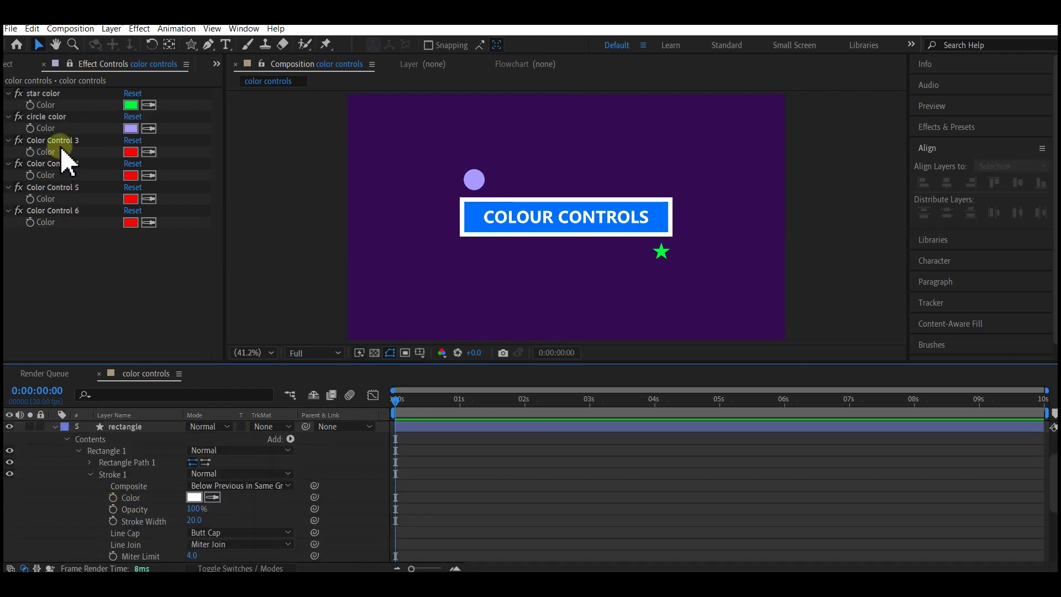
mouse_move(314, 498)
left_mouse_down()
mouse_move(43, 129)
mouse_move(45, 152)
left_mouse_up()
scroll(165, 531, "down", 3)
mouse_move(314, 544)
left_mouse_down()
mouse_move(7, 228)
mouse_move(24, 177)
left_mouse_up()
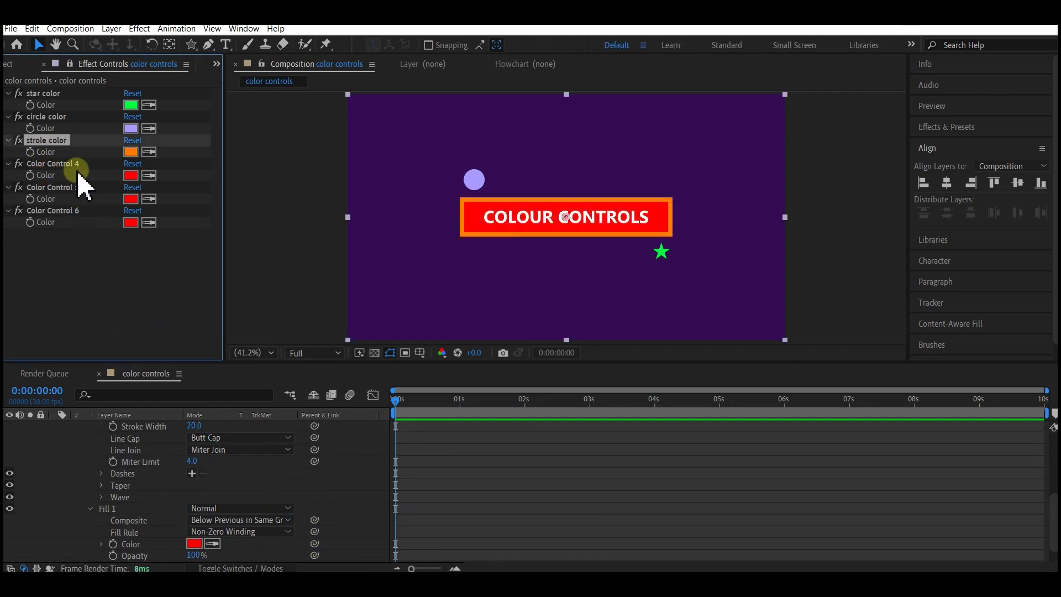
left_click(53, 164)
left_click(52, 163)
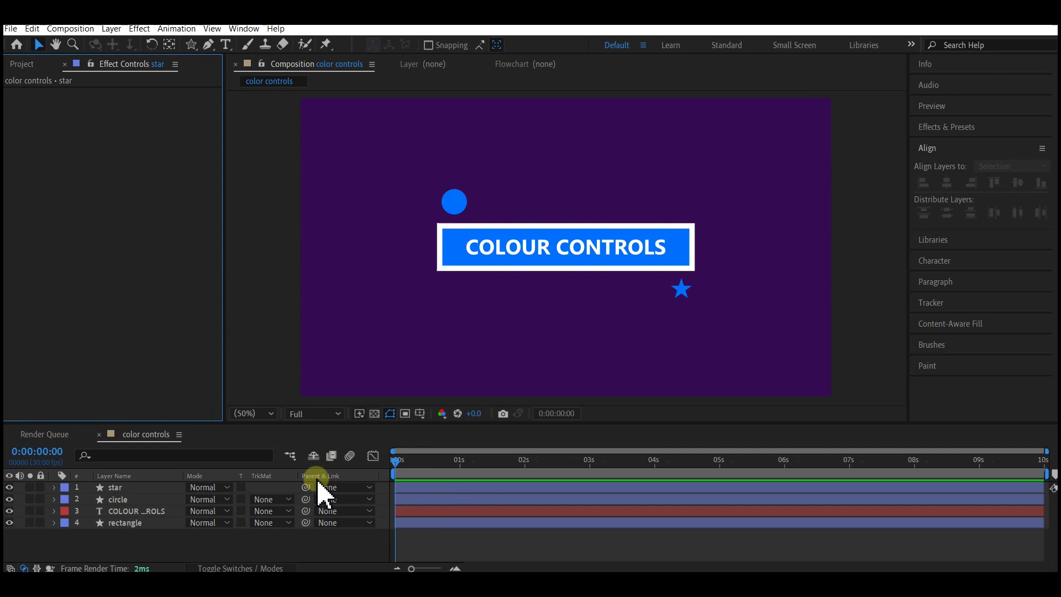
Step: Create a new adjustment layer in the composition and rename it color controls
left_click(492, 511)
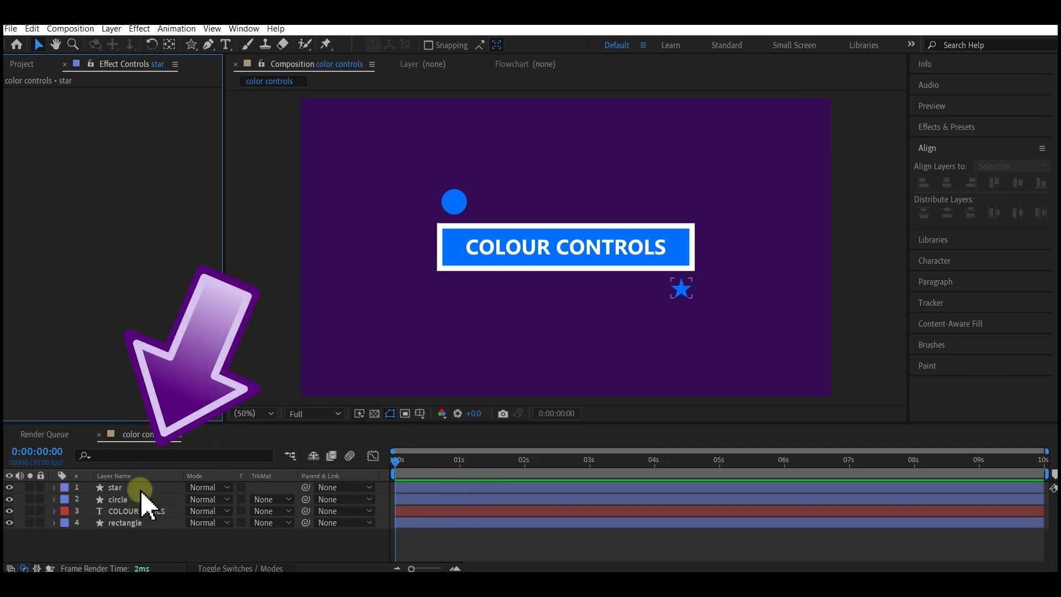
left_click(131, 545)
right_click(131, 545)
left_click(167, 398)
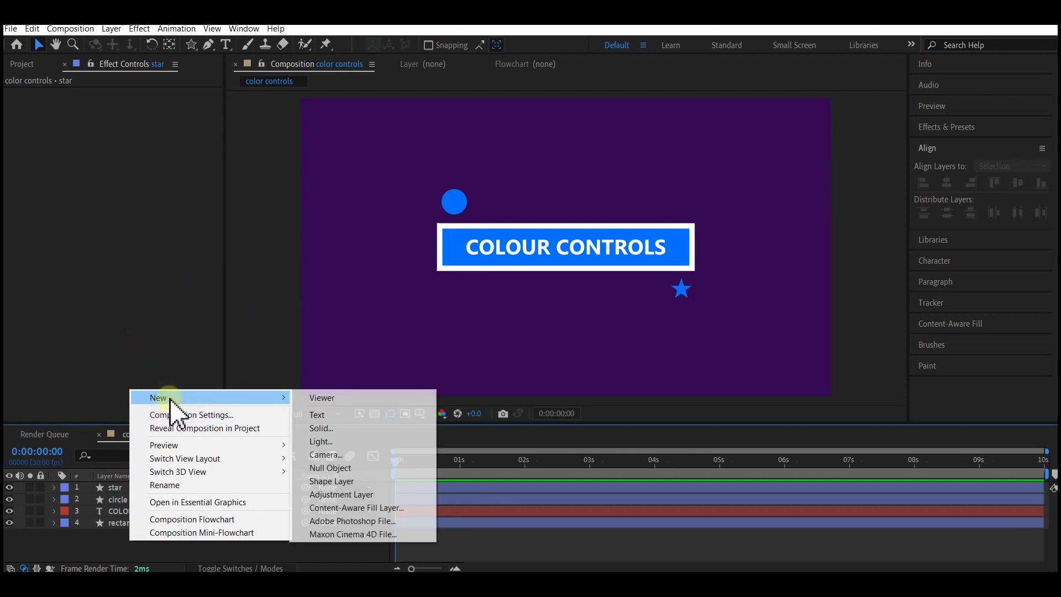
left_click(360, 495)
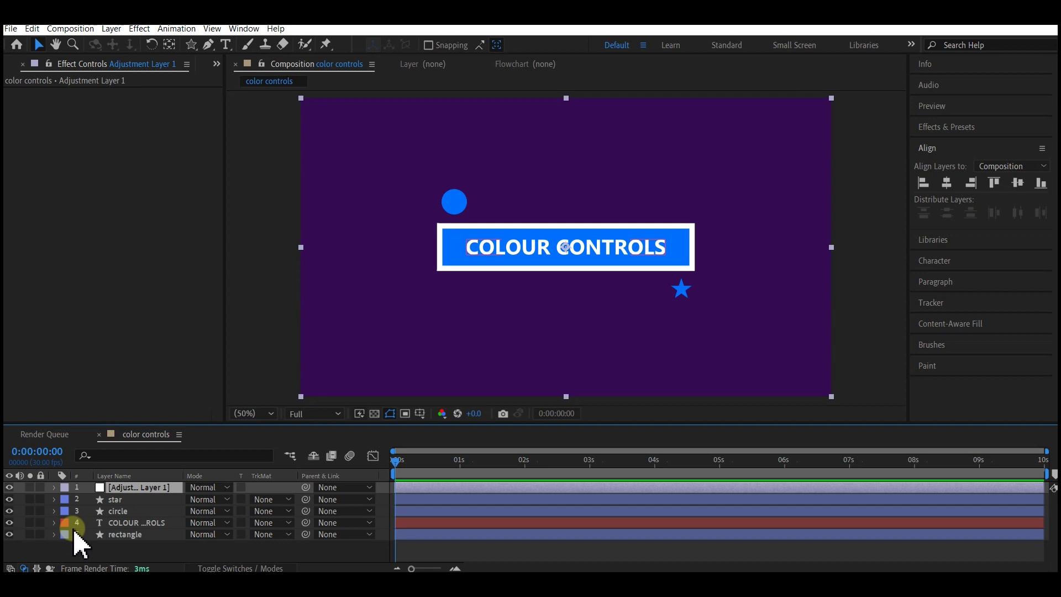
type("color contro")
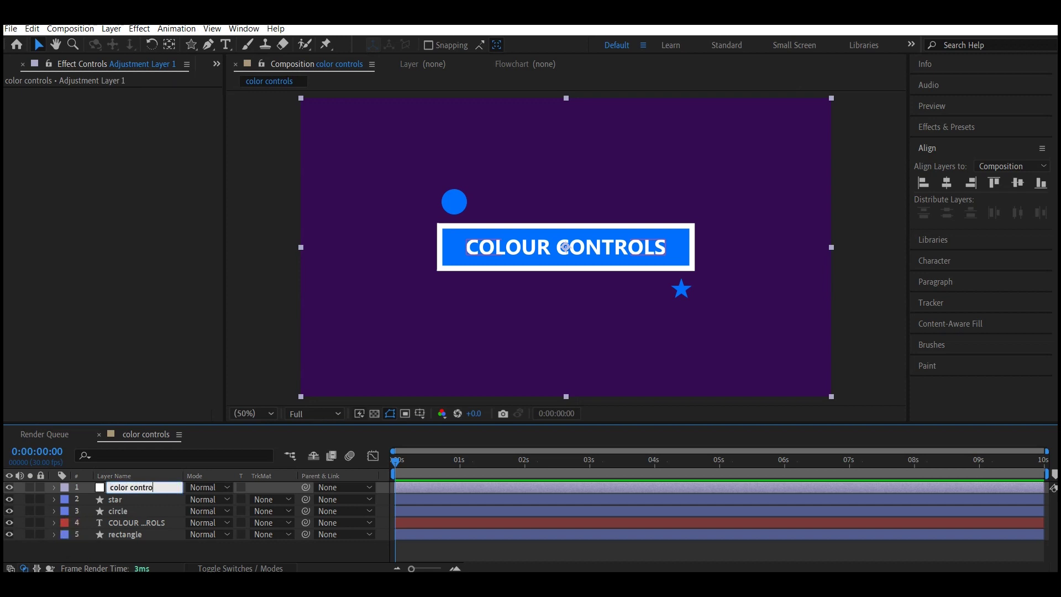
type("ls")
key("Return")
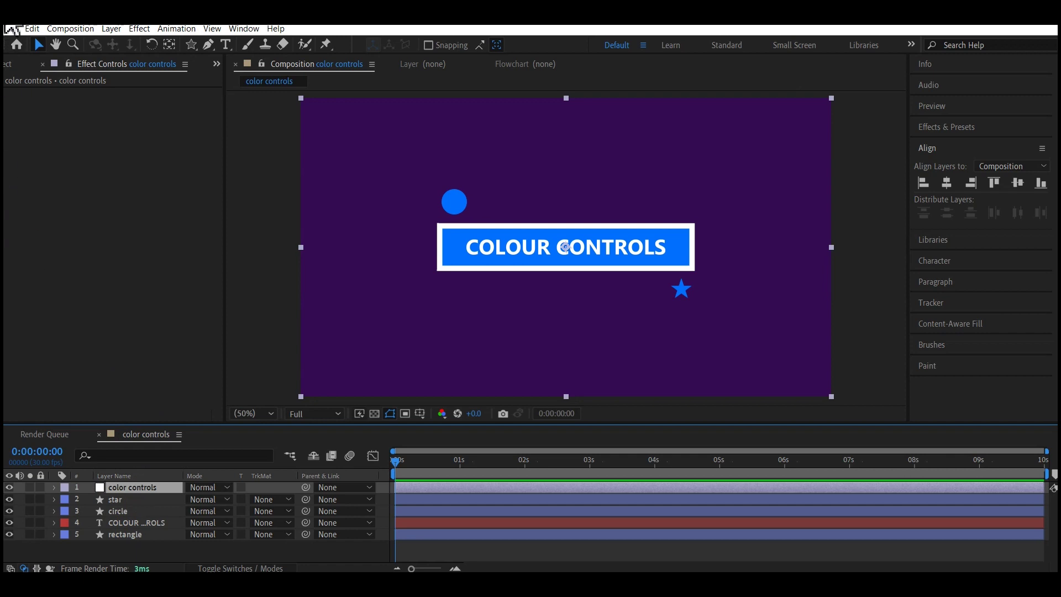
Step: Apply the Color Control expression effect to the color controls layer
left_click(140, 30)
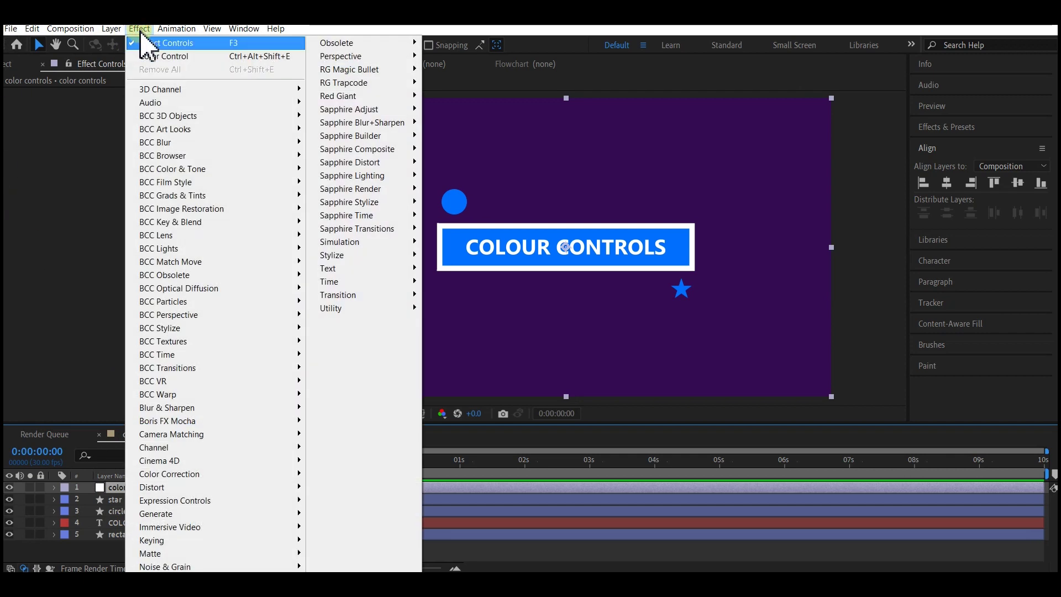
mouse_move(216, 503)
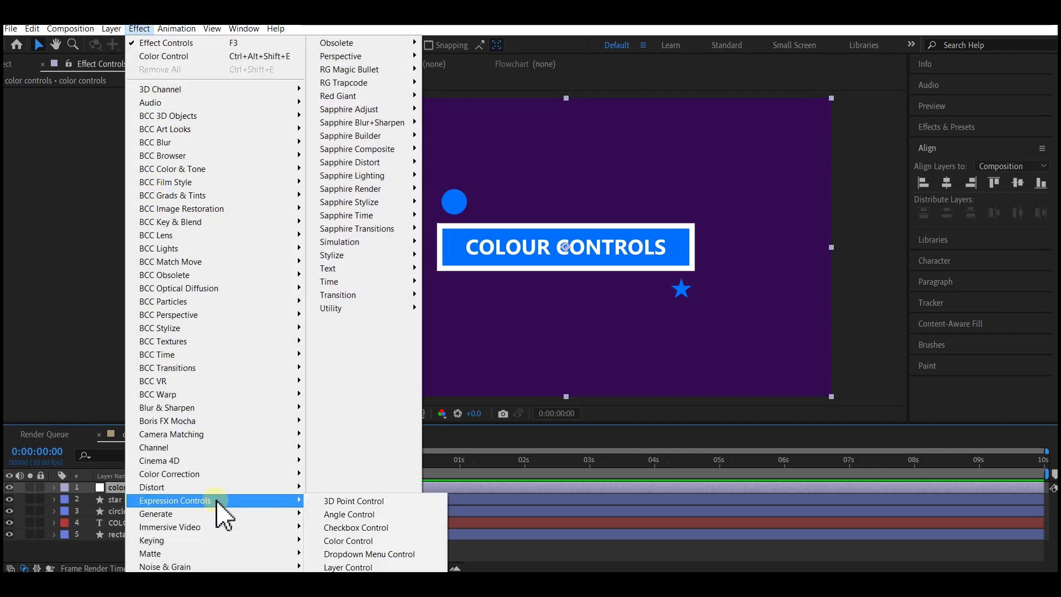
left_click(357, 541)
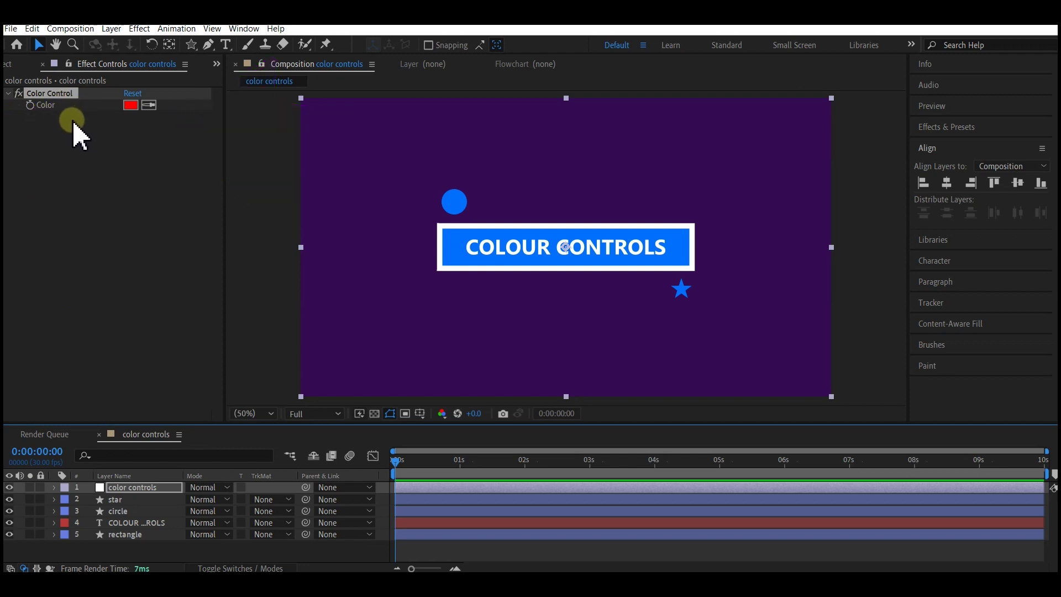
left_click(155, 511)
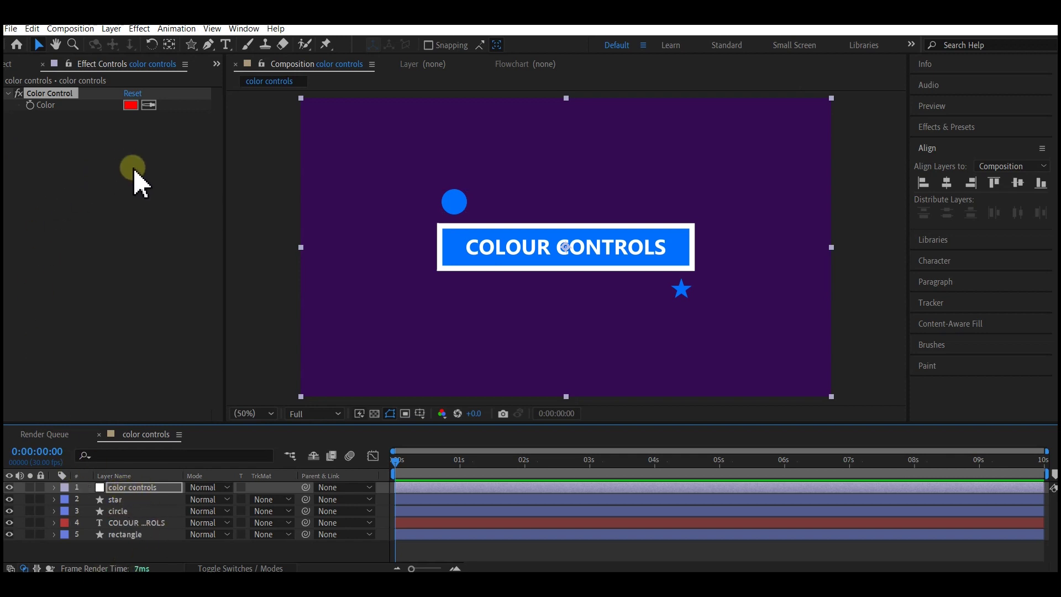
left_click(149, 105)
key("ctrl+z")
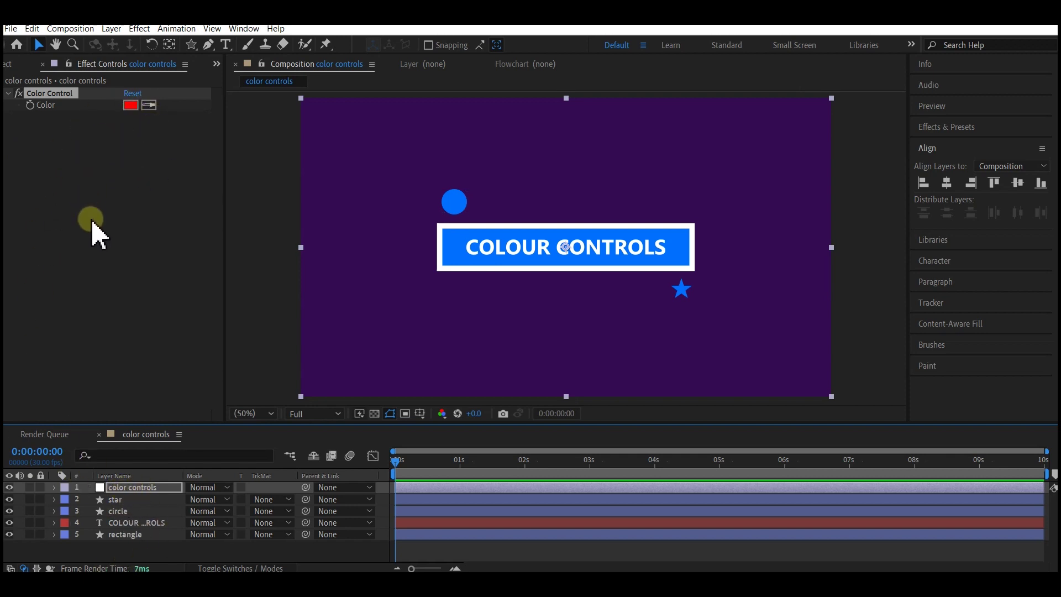
left_click(104, 248)
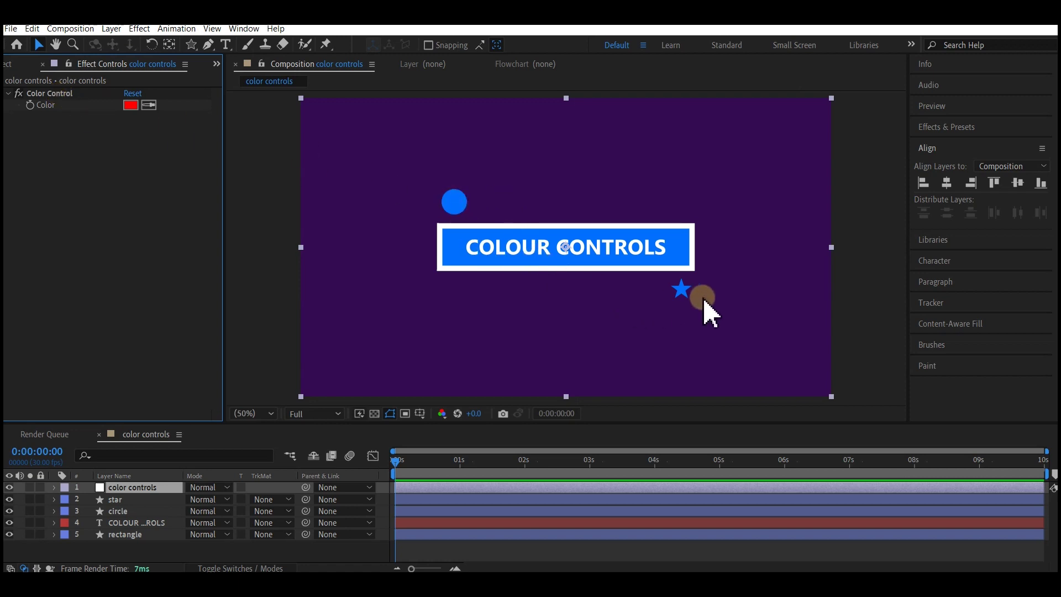
Step: Duplicate the Color Control effect on the adjustment layer until it has six color controls
left_click(47, 93)
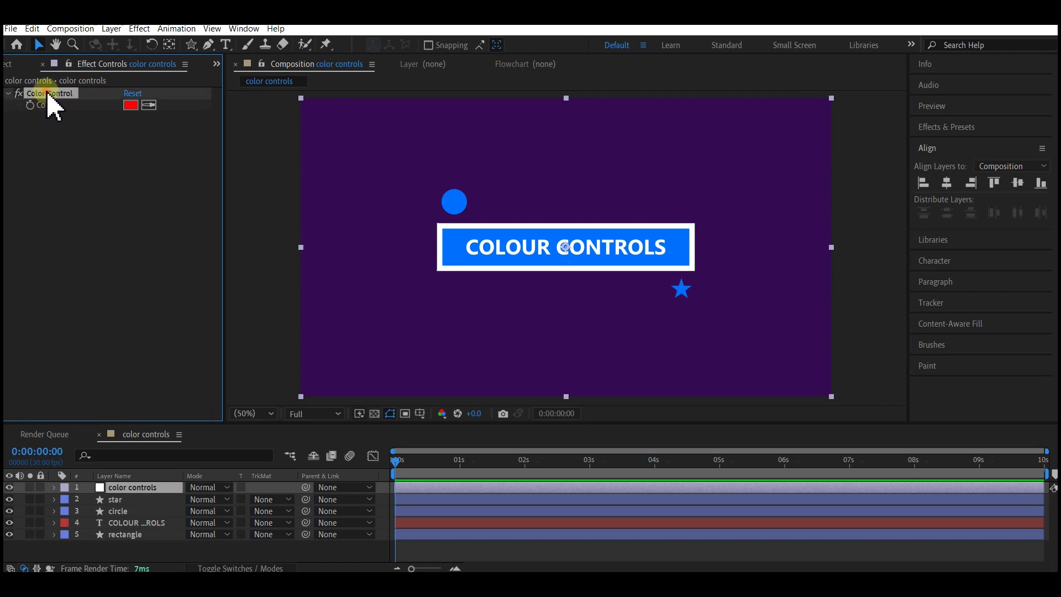
key("ctrl+d")
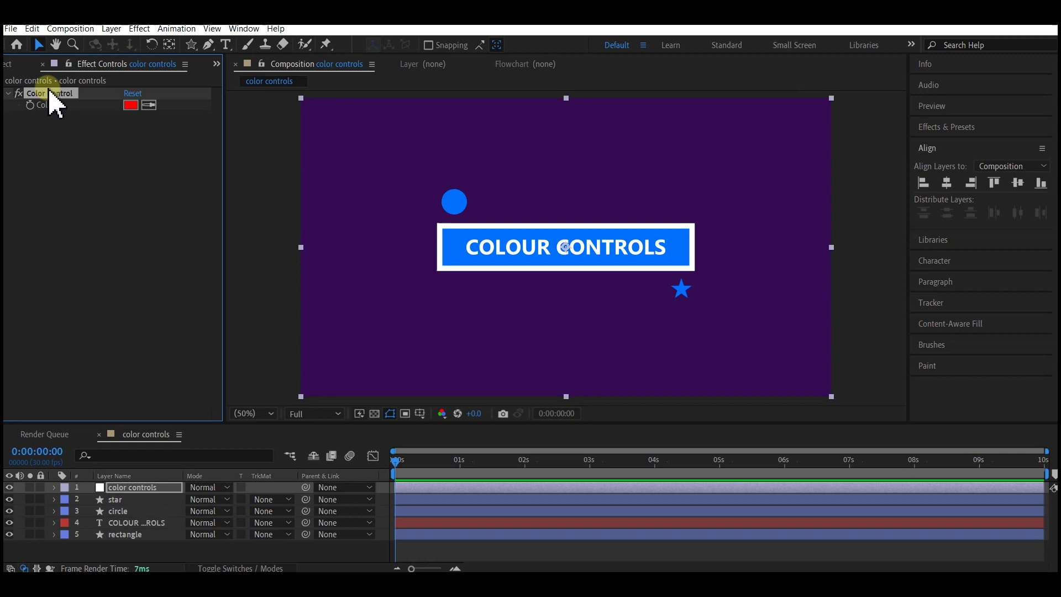
key("ctrl+d")
key("ctrl+d")
key("ctrl+d")
key("ctrl+d")
key("ctrl+d")
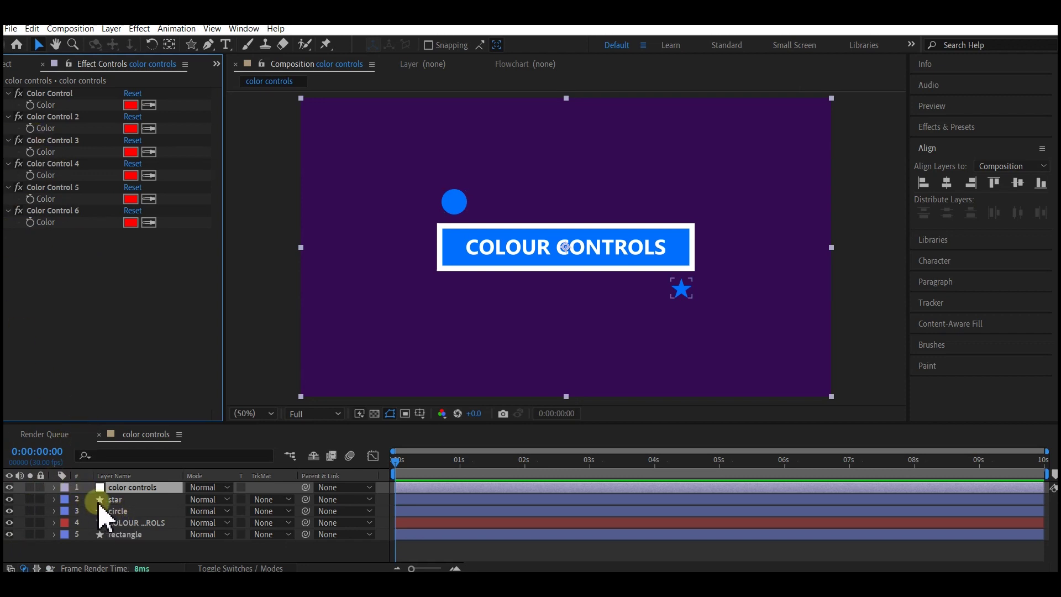
Step: Enlarge the timeline, reveal the Fill 1 settings under the star layer's Polystar 1, and select the Color property
left_click(115, 500)
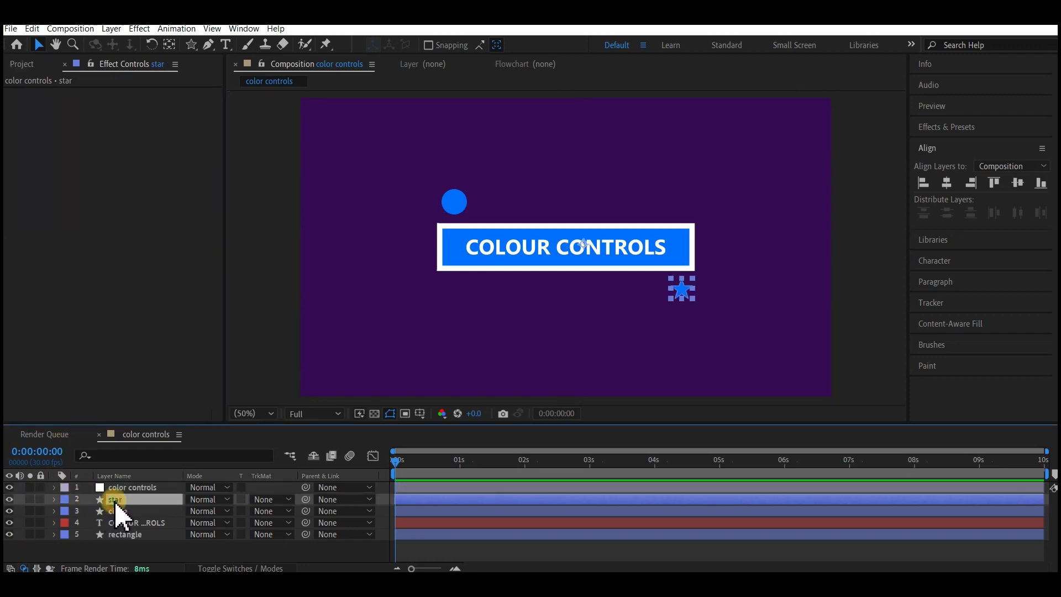
left_click(53, 500)
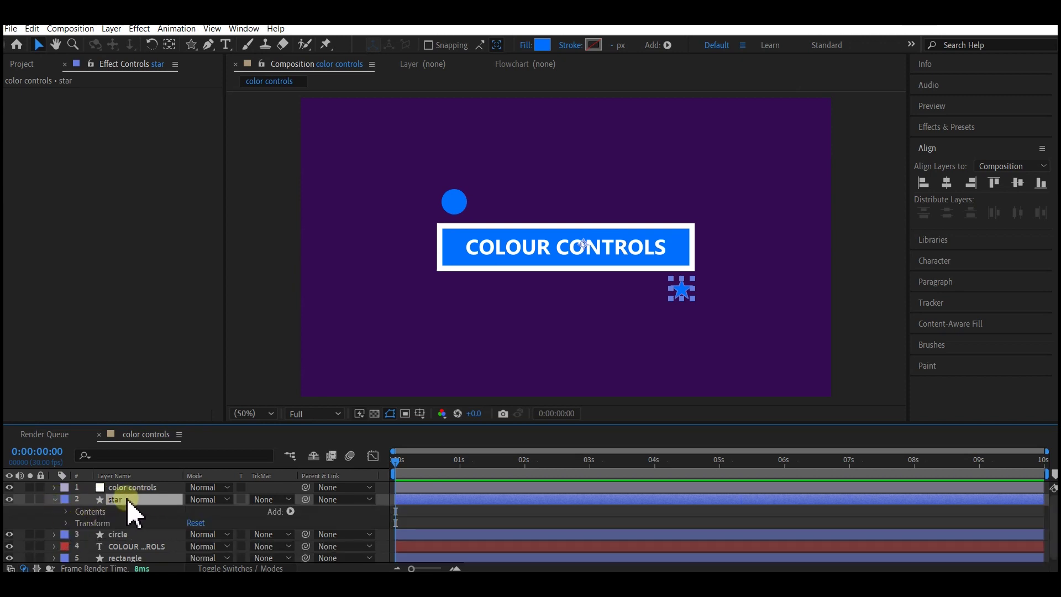
left_click(67, 512)
left_click(77, 525)
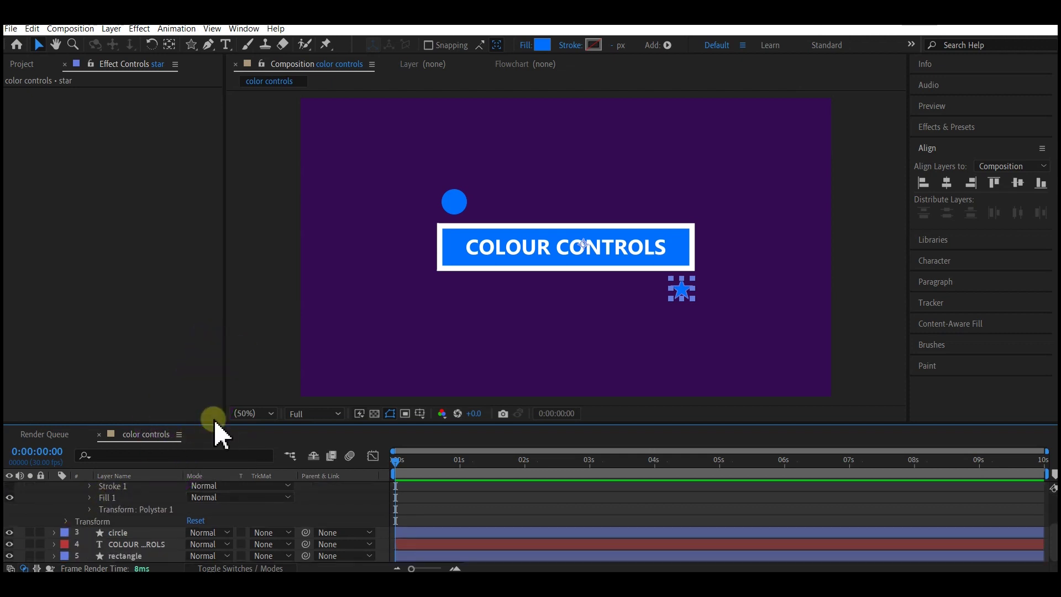
left_click_drag(213, 424, 226, 362)
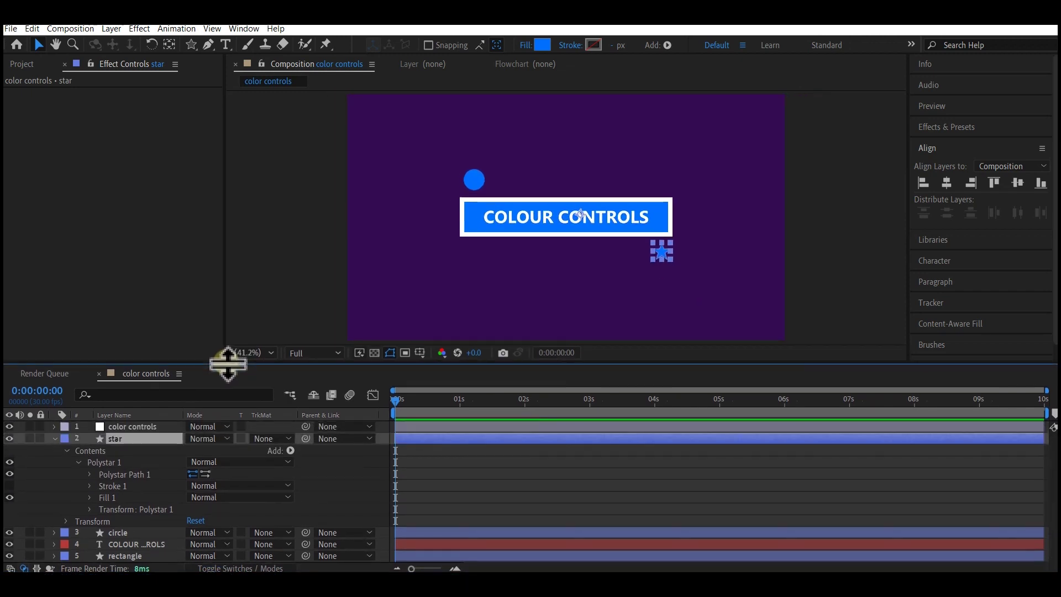
left_click(91, 498)
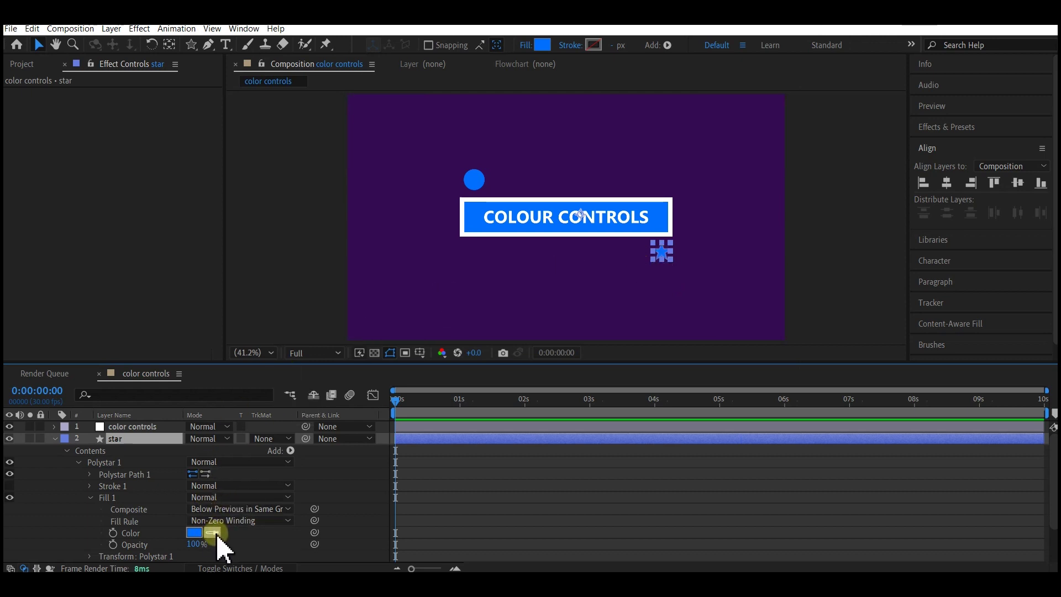
left_click(316, 532)
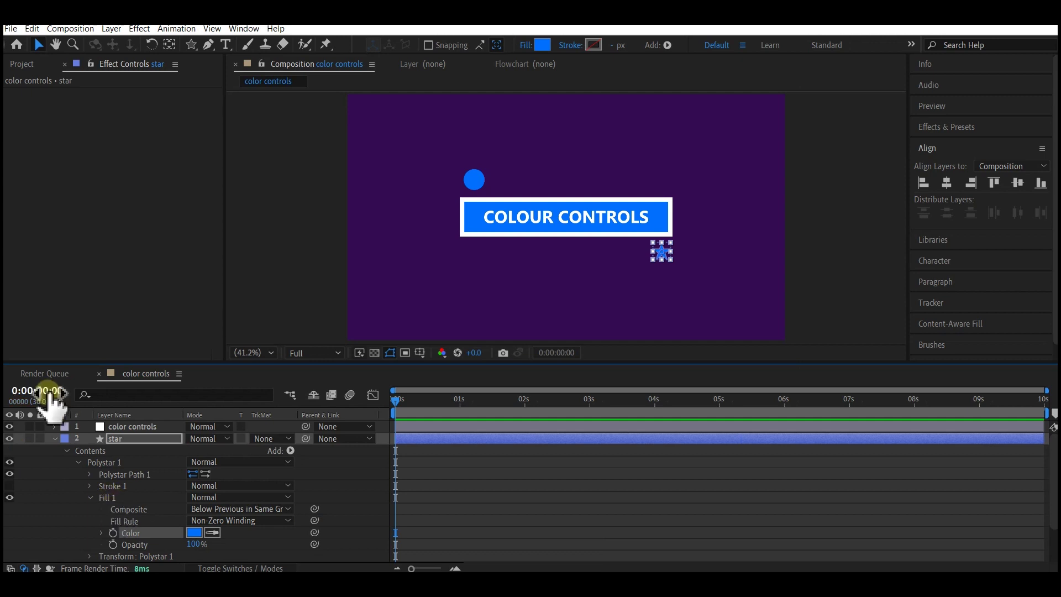
Step: Lock the effect controls to the color controls layer and link the star's Fill 1 color to the first Color Control
left_click(137, 429)
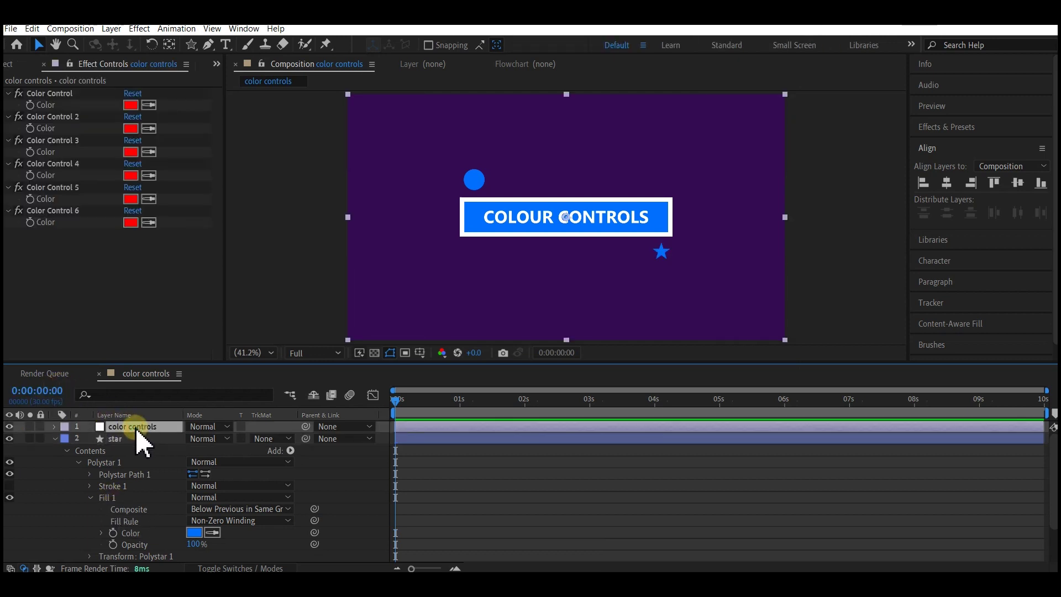
left_click(70, 67)
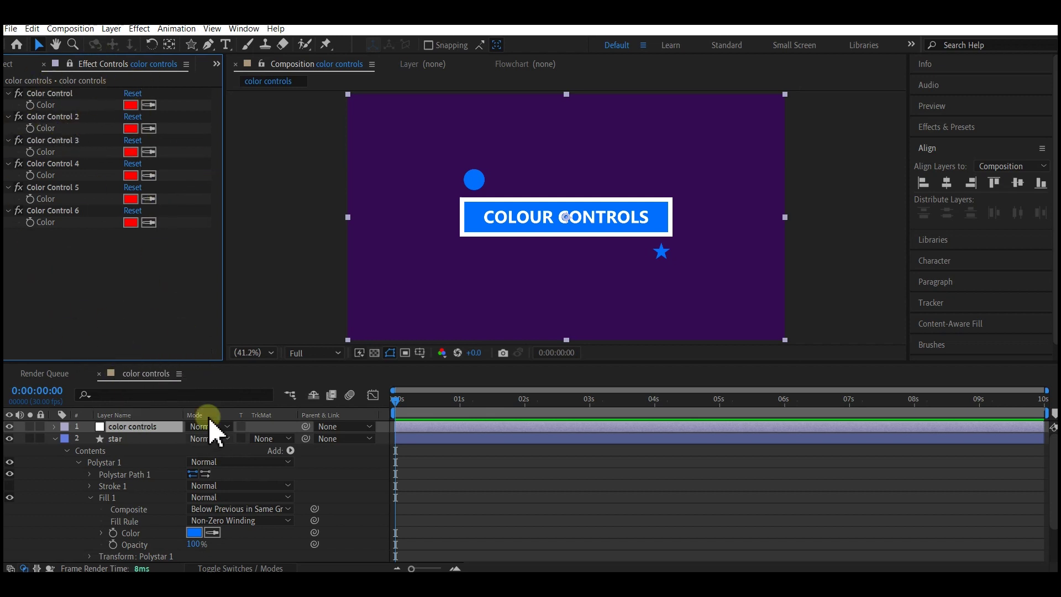
left_click(177, 498)
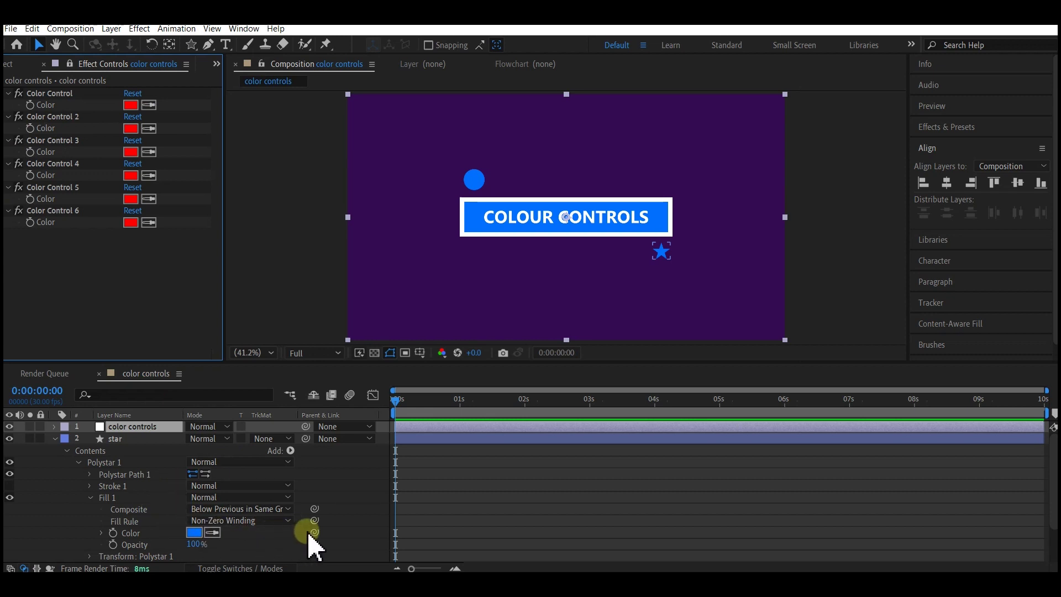
left_click_drag(315, 532, 59, 105)
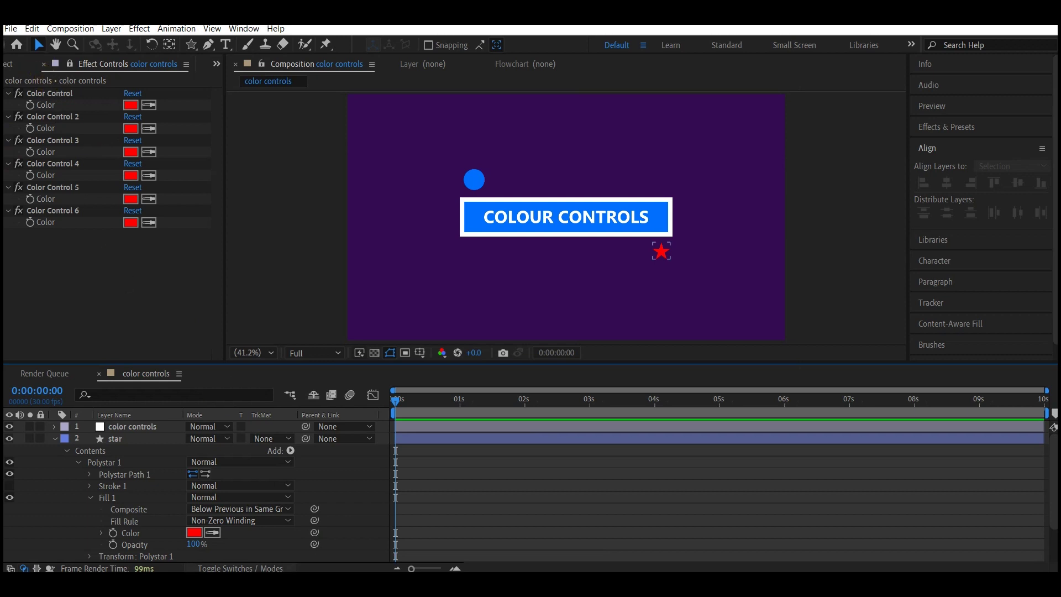
left_click(778, 498)
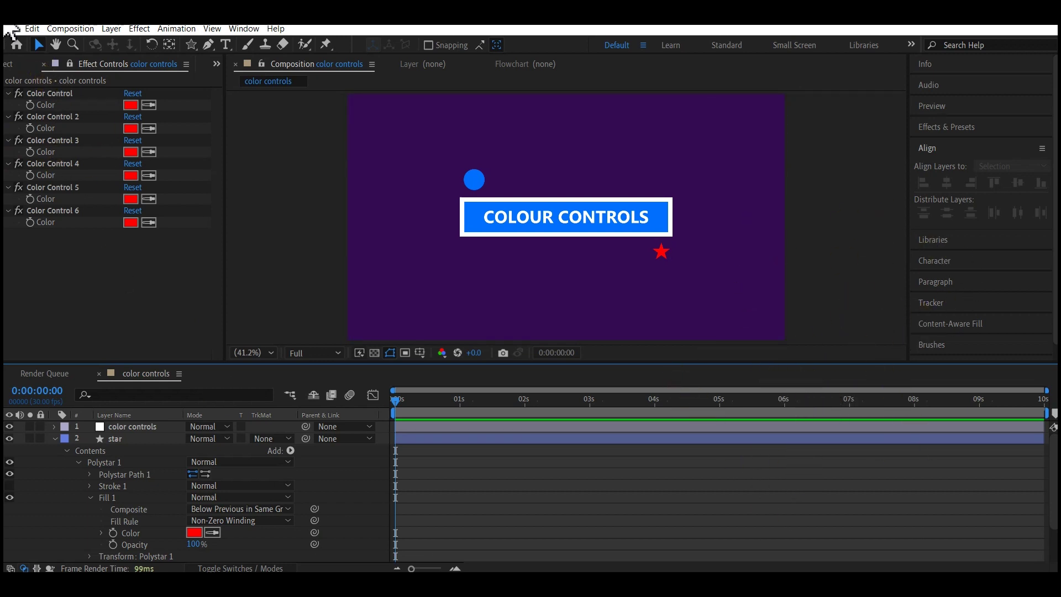
Step: Rename the first Color Control effect on the adjustment layer as star color
left_click(51, 93)
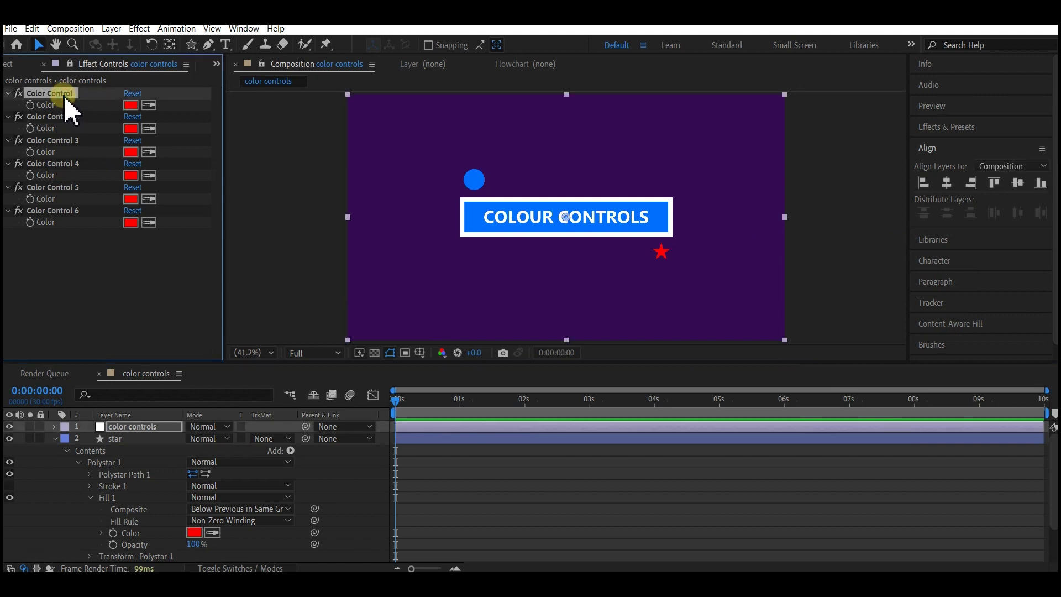
key("Return")
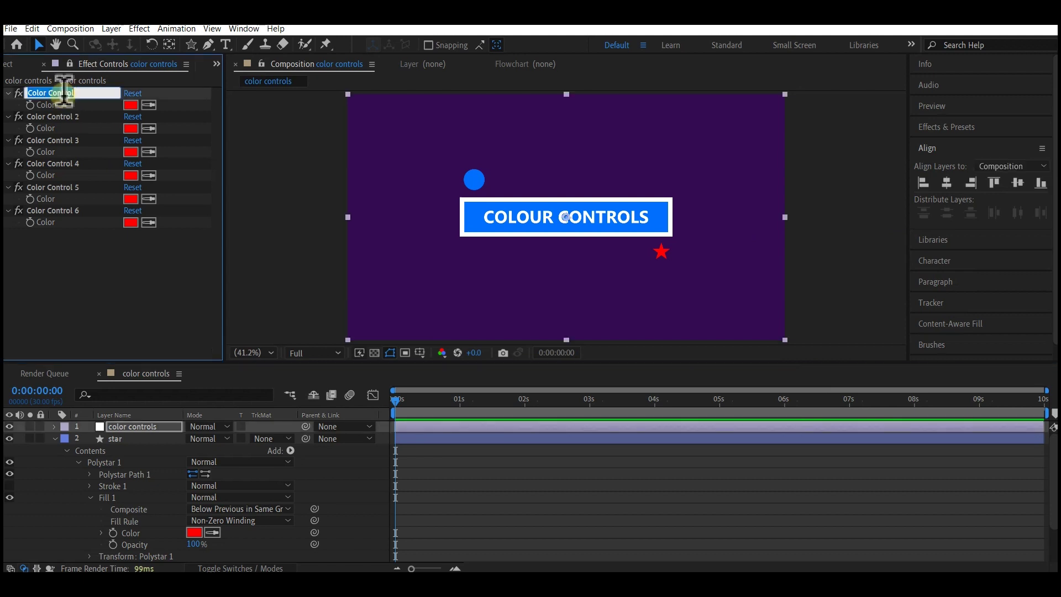
type("star color")
key("Return")
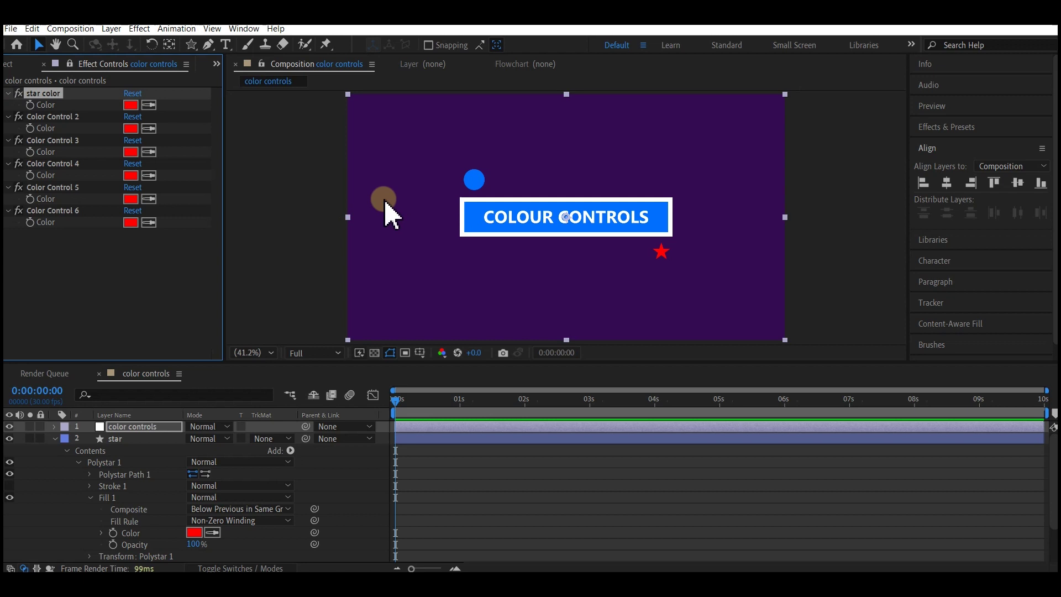
Step: Change the star color control to a bright green
left_click(138, 105)
left_click(132, 106)
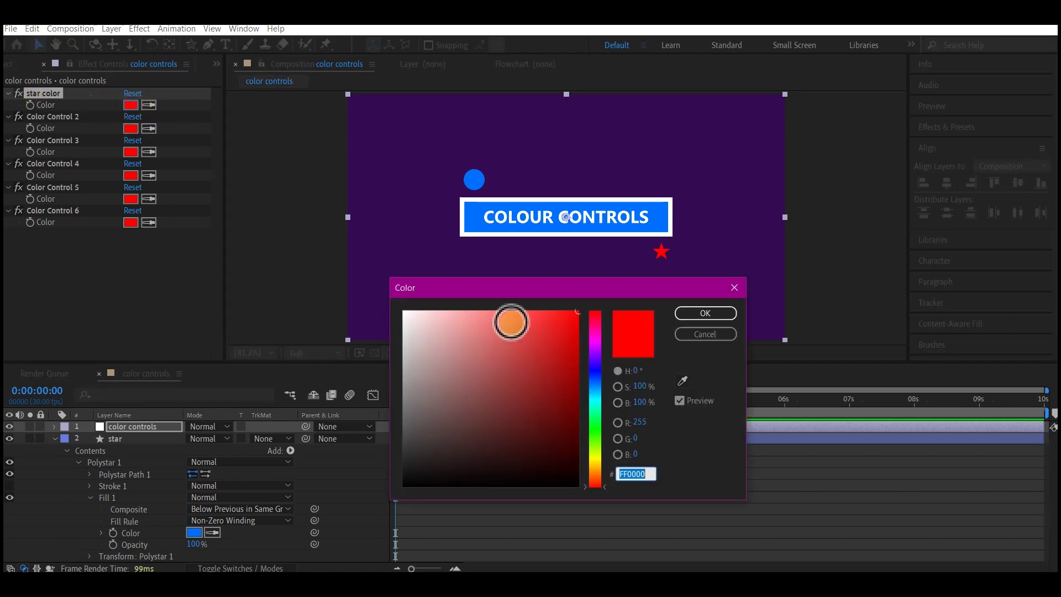
left_click_drag(594, 439, 593, 421)
left_click_drag(564, 351, 579, 313)
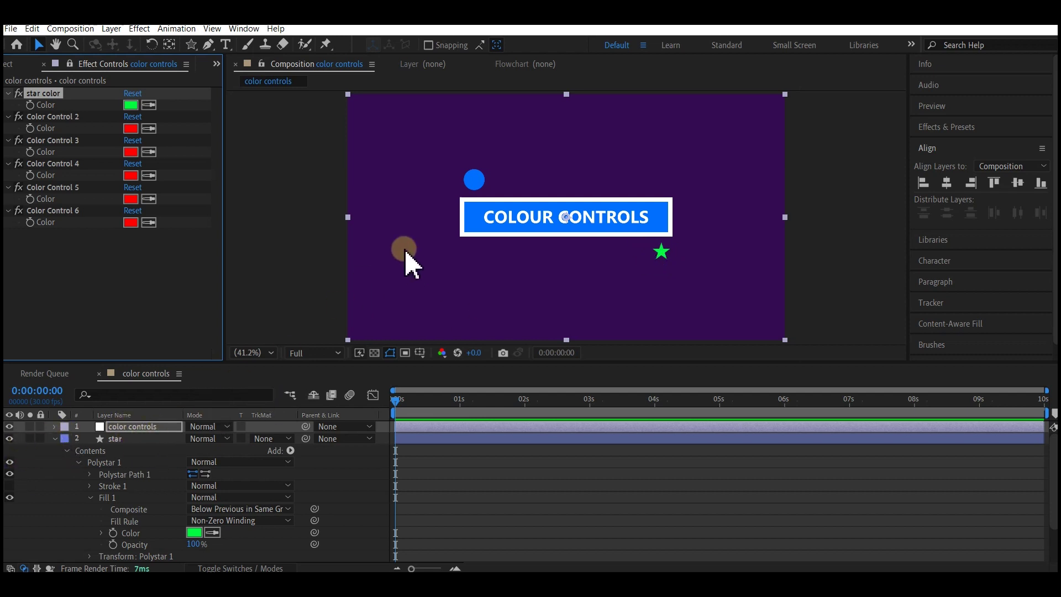
Step: Collapse the star layer and link the circle's Ellipse 1 Fill 1 color to Color Control 2
left_click(55, 439)
left_click(55, 450)
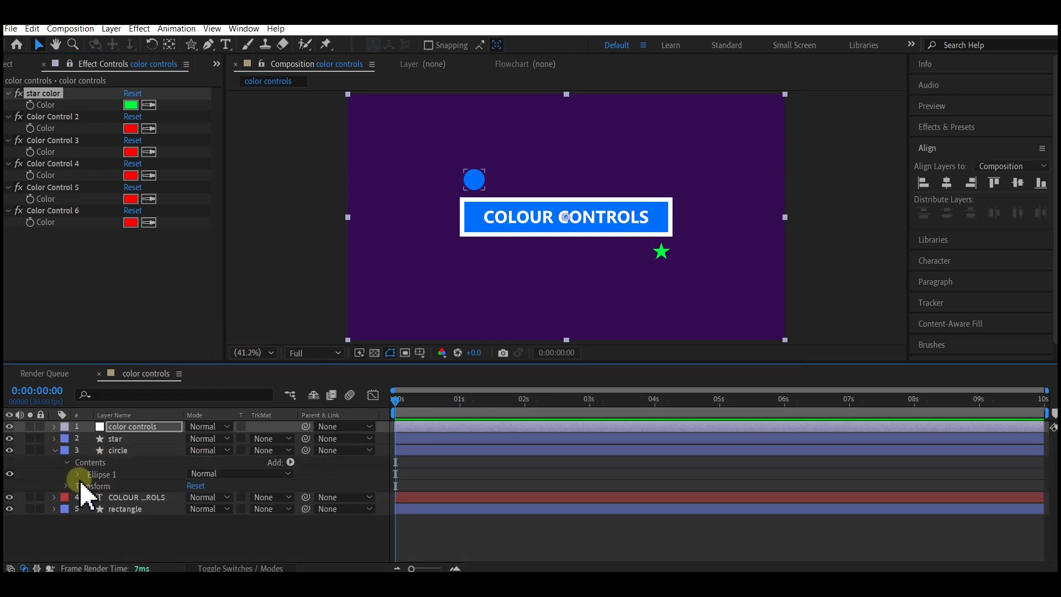
left_click(79, 474)
left_click(91, 509)
left_click_drag(314, 544, 73, 126)
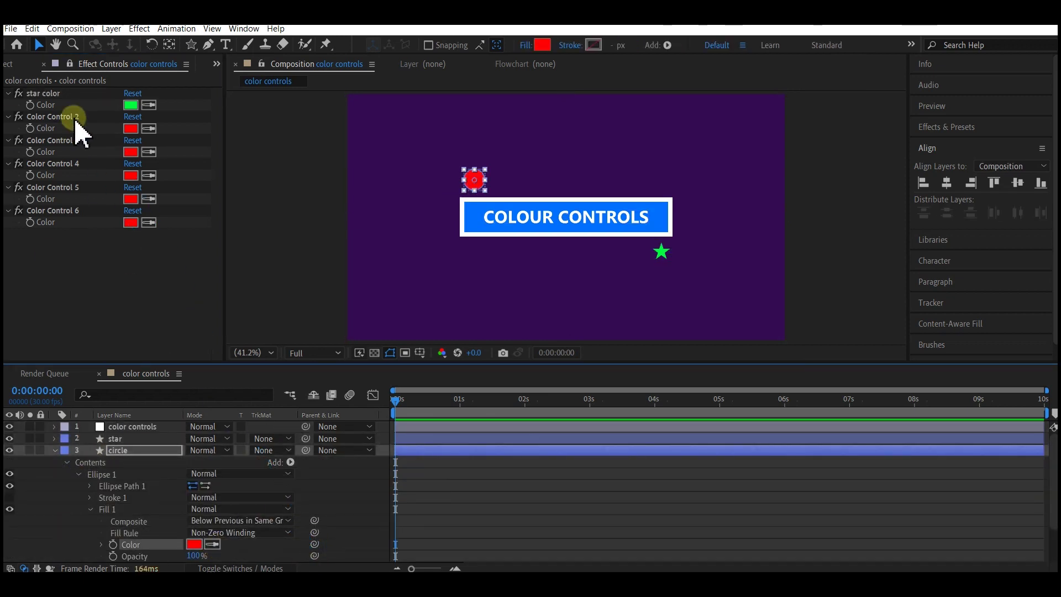
Step: Rename the Color Control 2 effect as circle color
left_click(53, 116)
key("Return")
type("circle color")
left_click(133, 519)
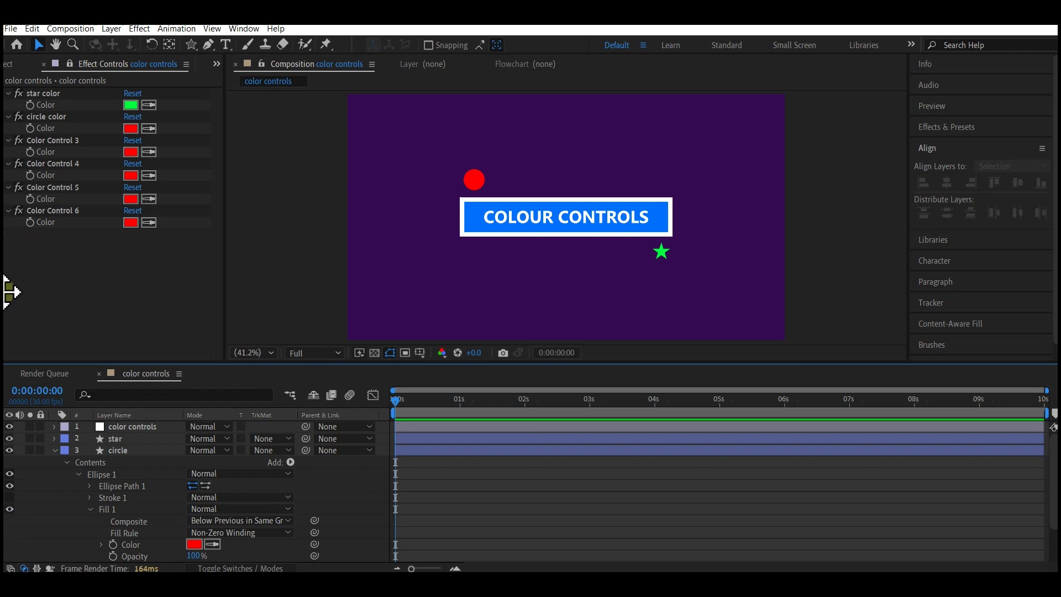
left_click(86, 460)
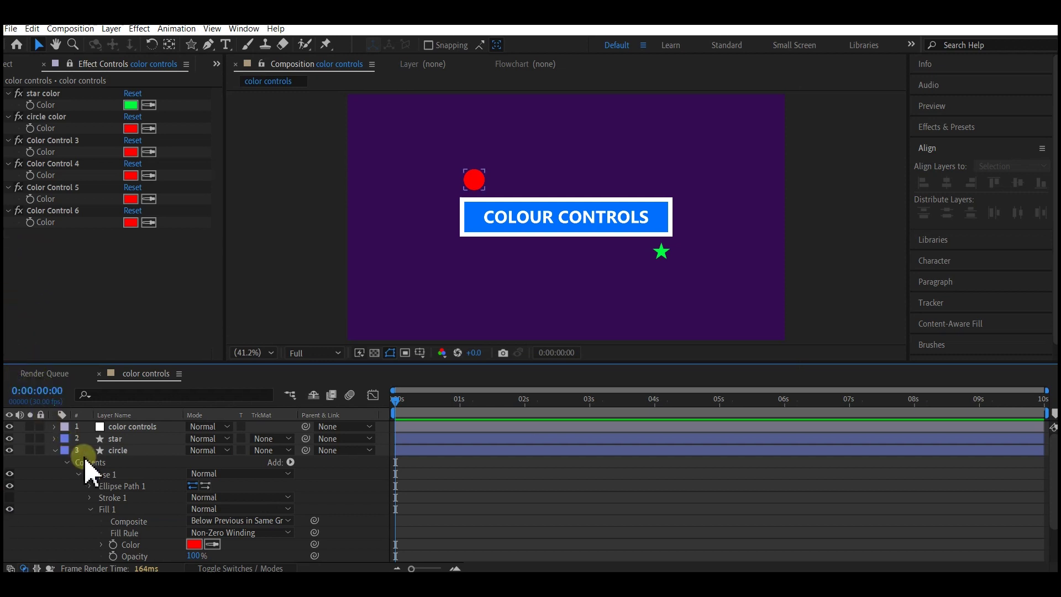
left_click(398, 438)
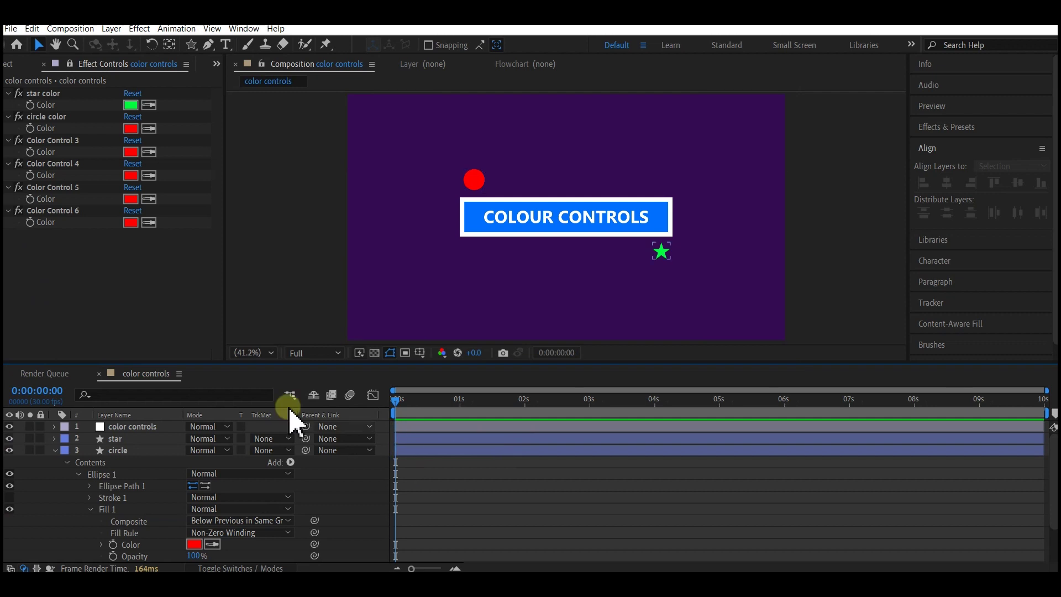
left_click(290, 412)
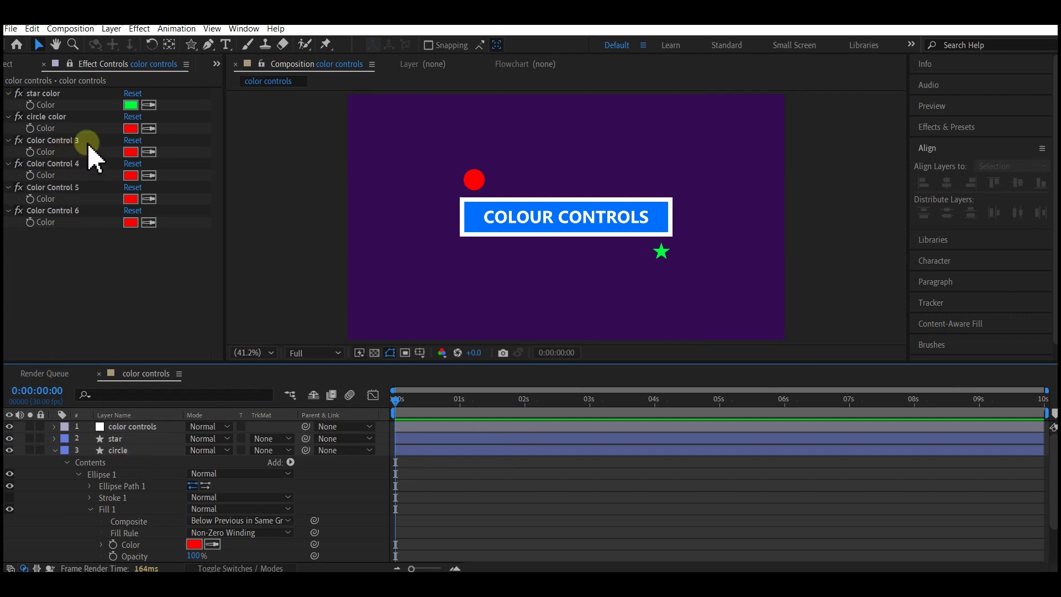
Step: Change the circle color control to a light purple and accept the color
left_click(133, 131)
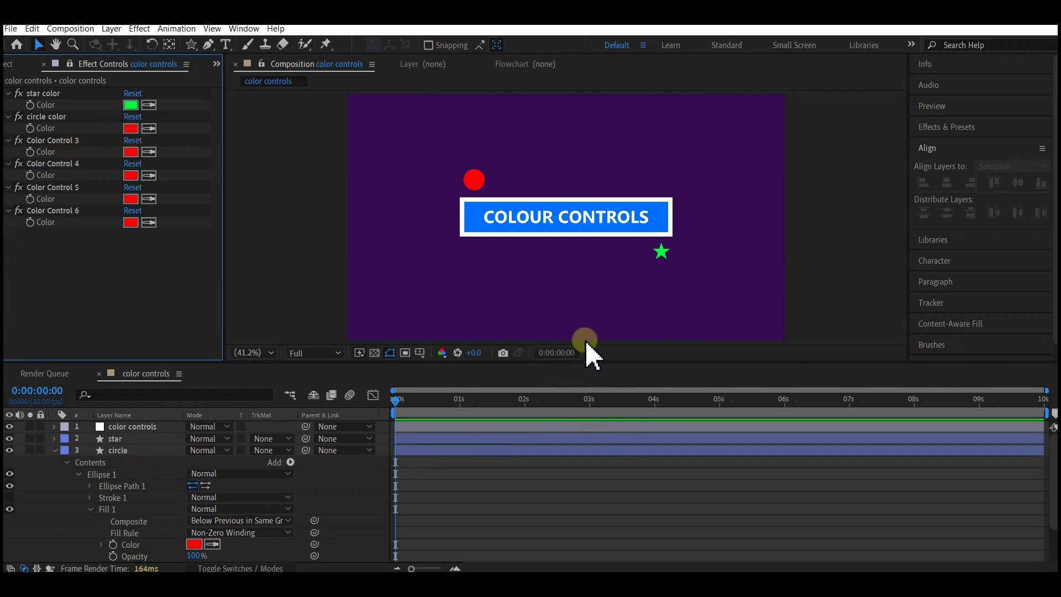
left_click(134, 130)
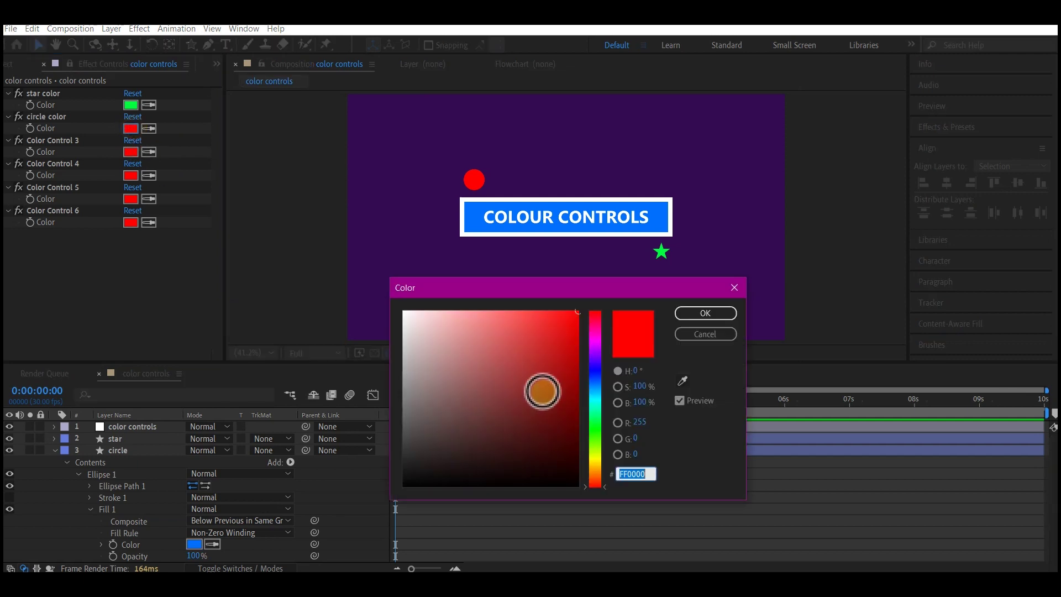
left_click_drag(596, 346, 596, 365)
mouse_move(545, 330)
left_mouse_down()
mouse_move(488, 315)
mouse_move(469, 296)
left_mouse_up()
left_click(699, 314)
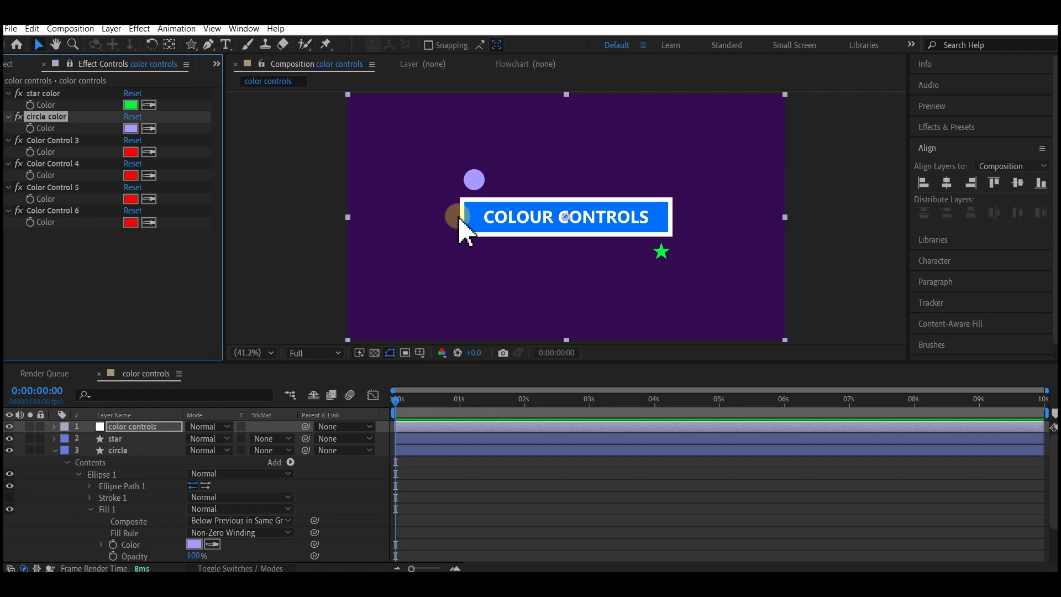
Step: Collapse the circle layer and link the rectangle's Stroke 1 color to Color Control 3
left_click(60, 465)
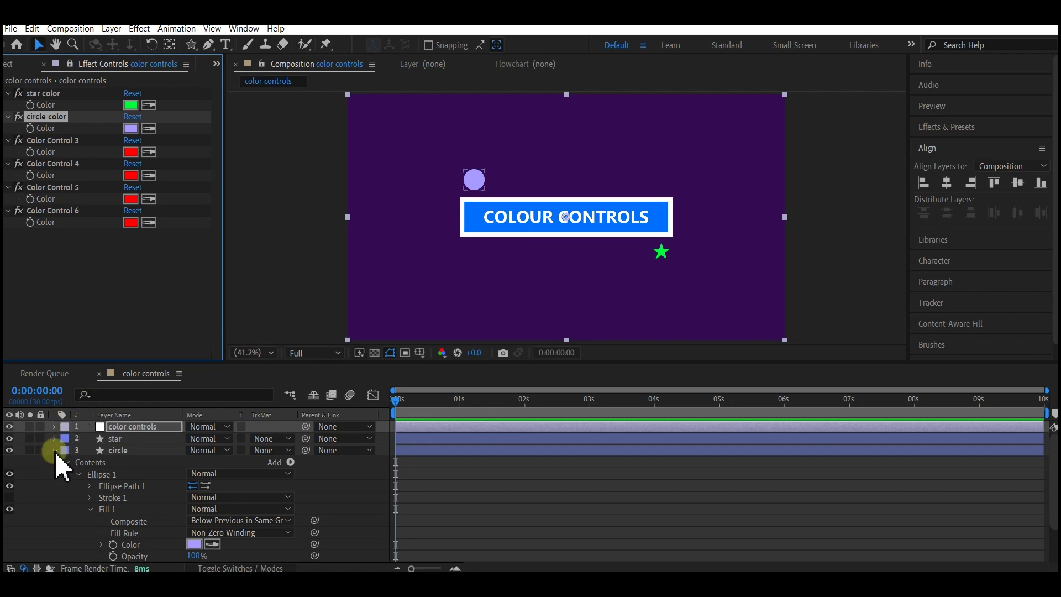
left_click(54, 451)
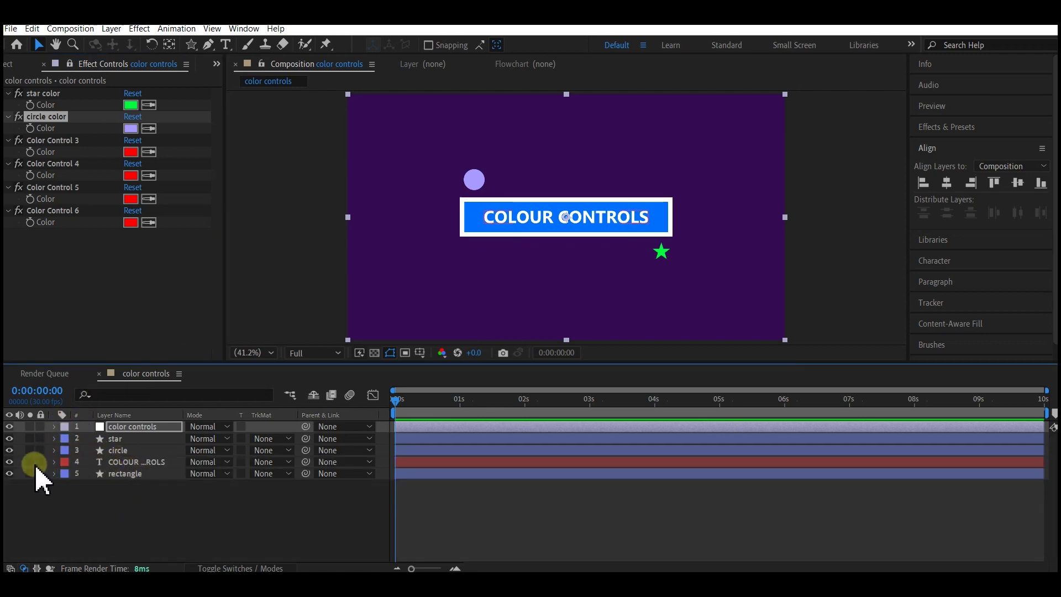
left_click(55, 462)
left_click(55, 462)
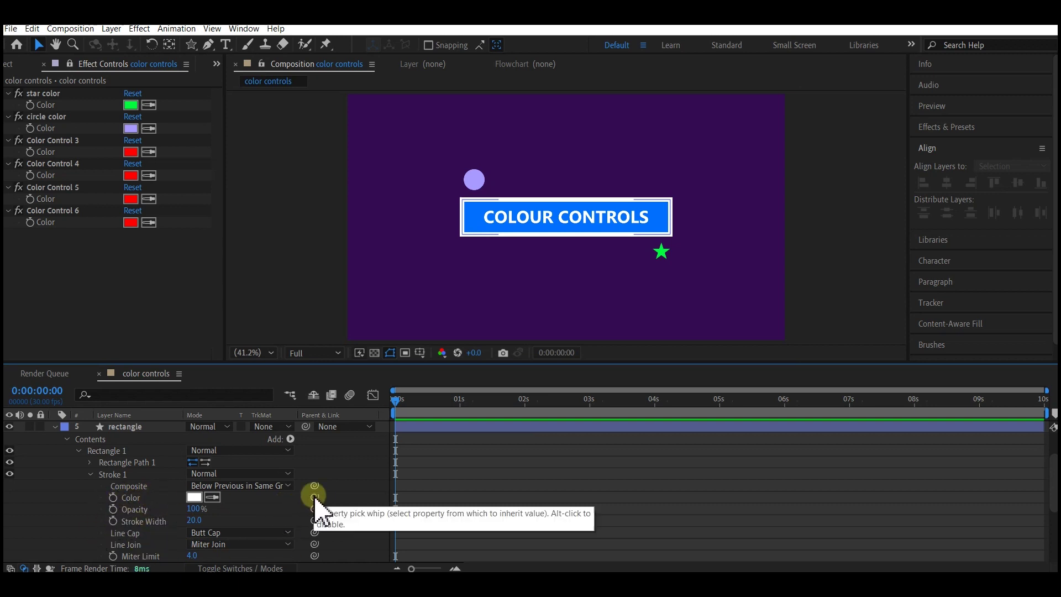
mouse_move(315, 497)
left_mouse_down()
mouse_move(13, 354)
mouse_move(7, 201)
mouse_move(48, 145)
left_mouse_up()
Step: Link the rectangle's Fill 1 color to the color of Color Control 4
scroll(171, 545, "down", 4)
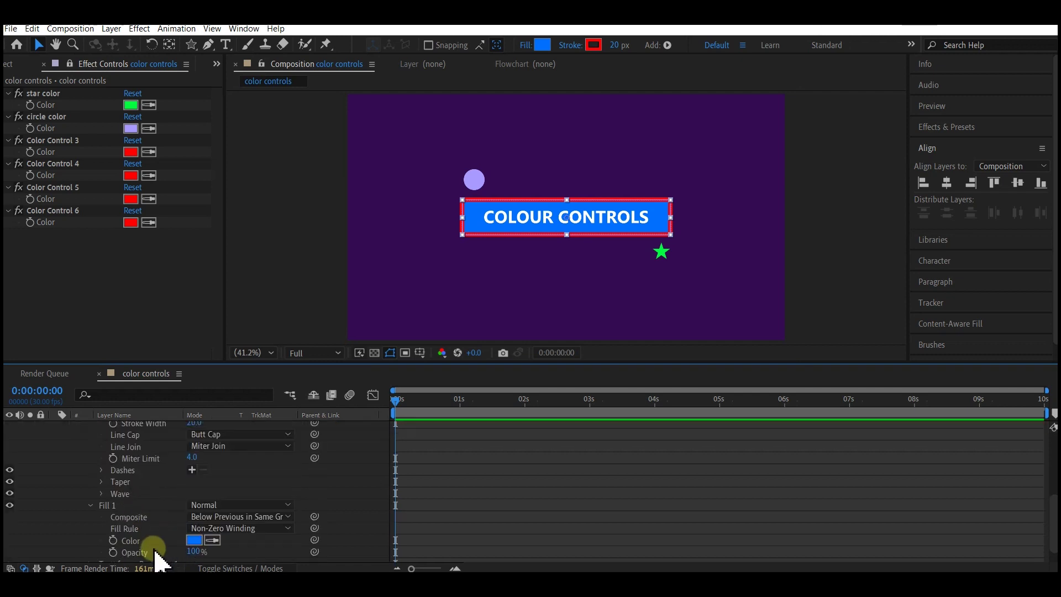
left_click_drag(315, 541, 51, 178)
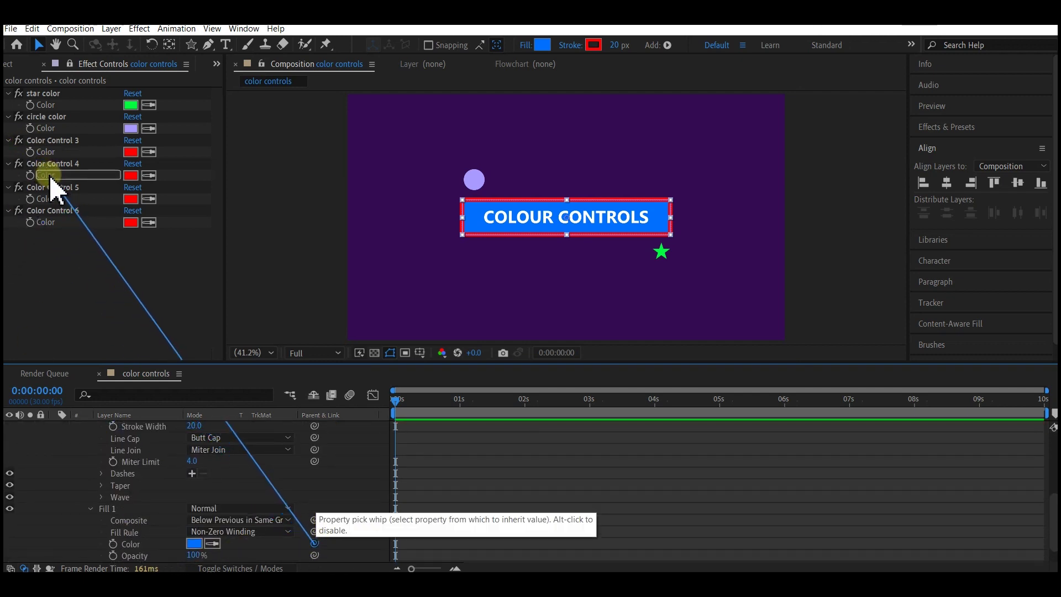
left_click_drag(51, 177, 50, 177)
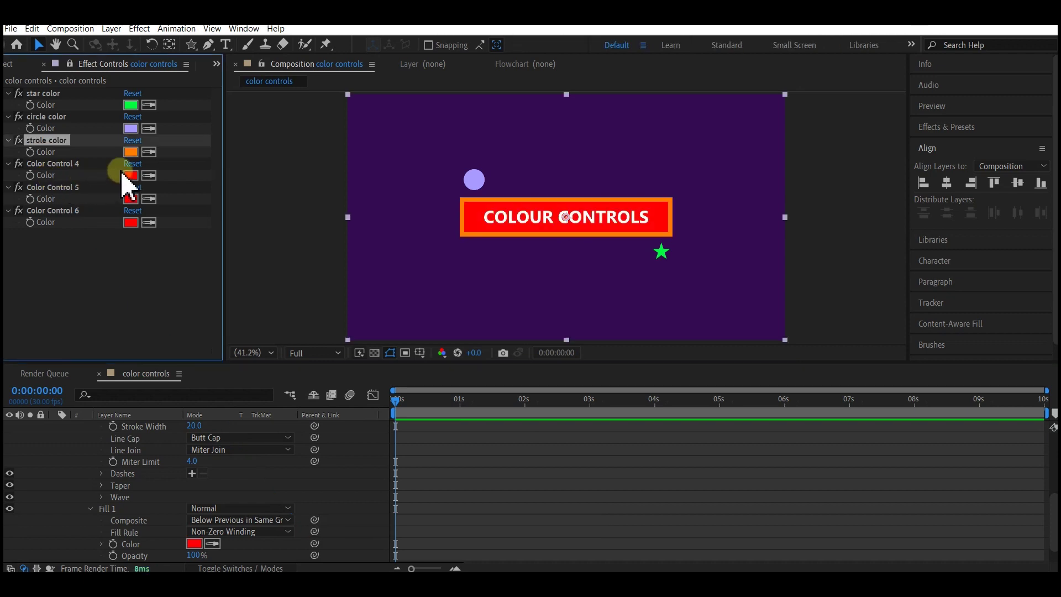
Step: Rename the Color Control 4 effect as box color
left_click(52, 164)
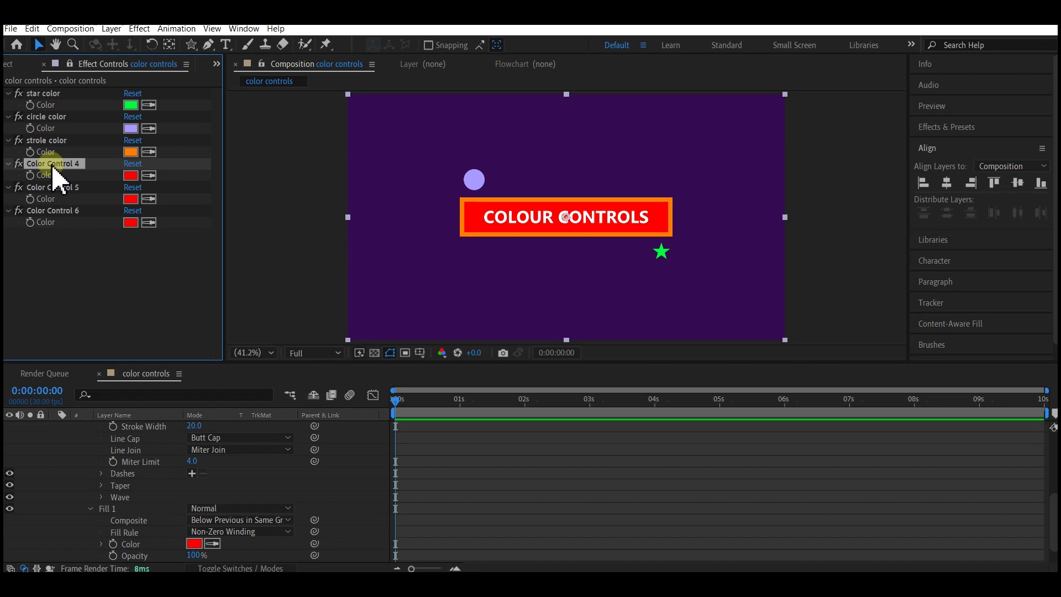
key("Return")
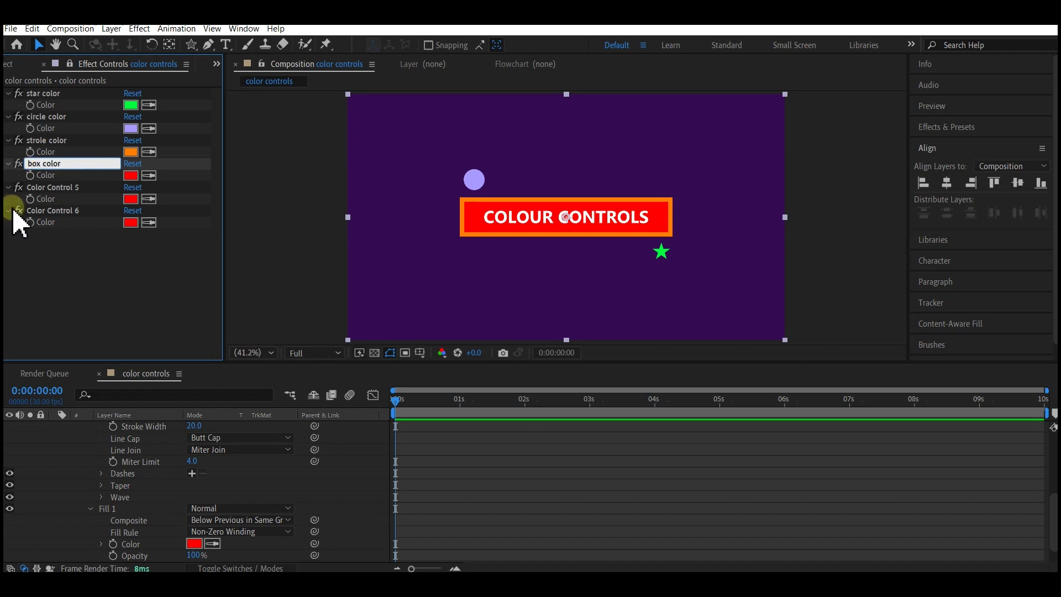
key("Return")
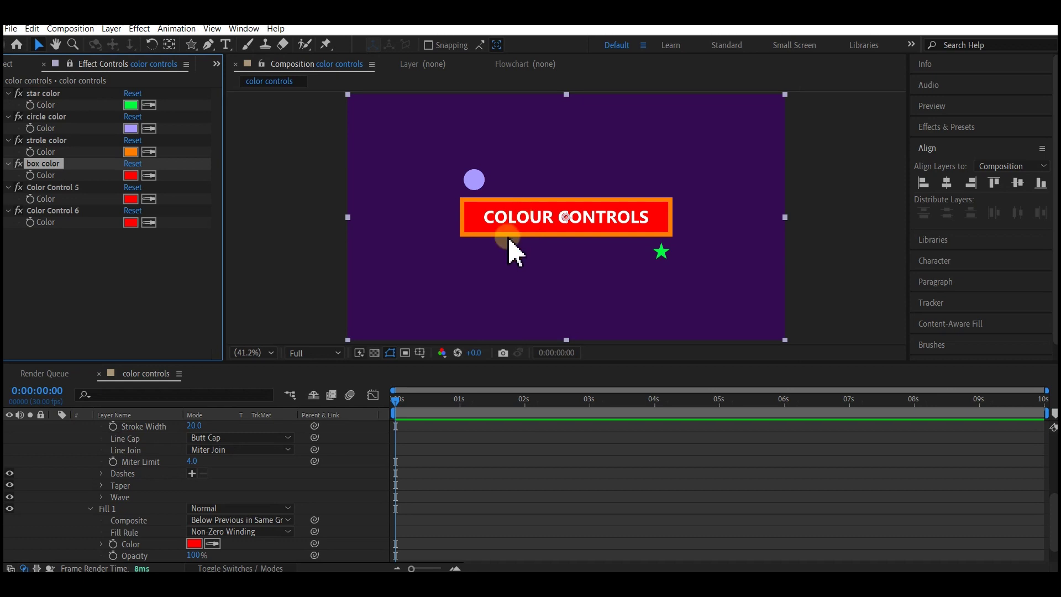
Step: Collapse the rectangle layer and expand the COLOUR CONTROLS text layer's properties
scroll(97, 512, "up", 5)
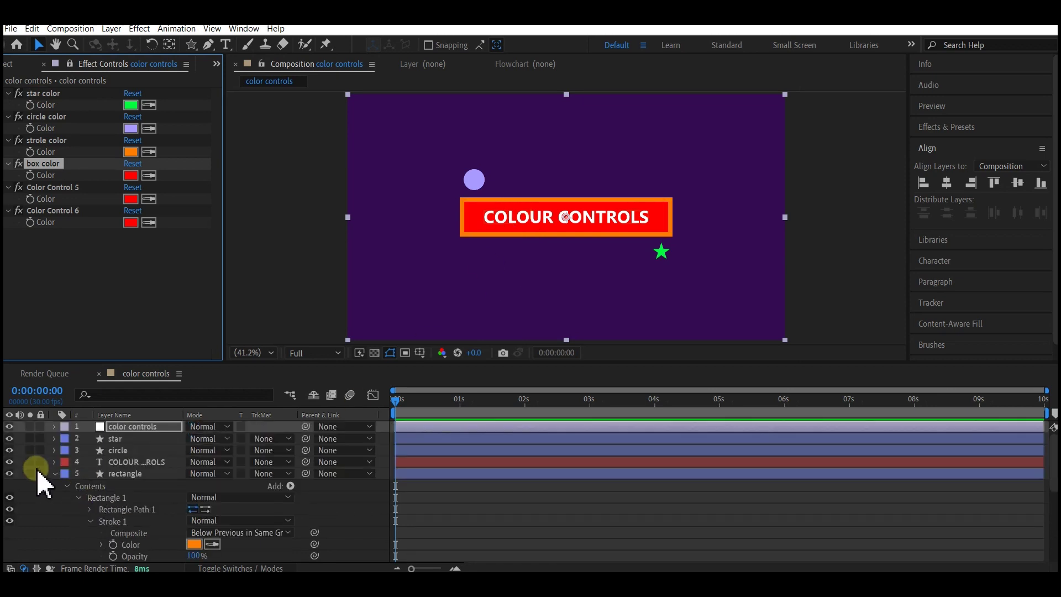
left_click(55, 473)
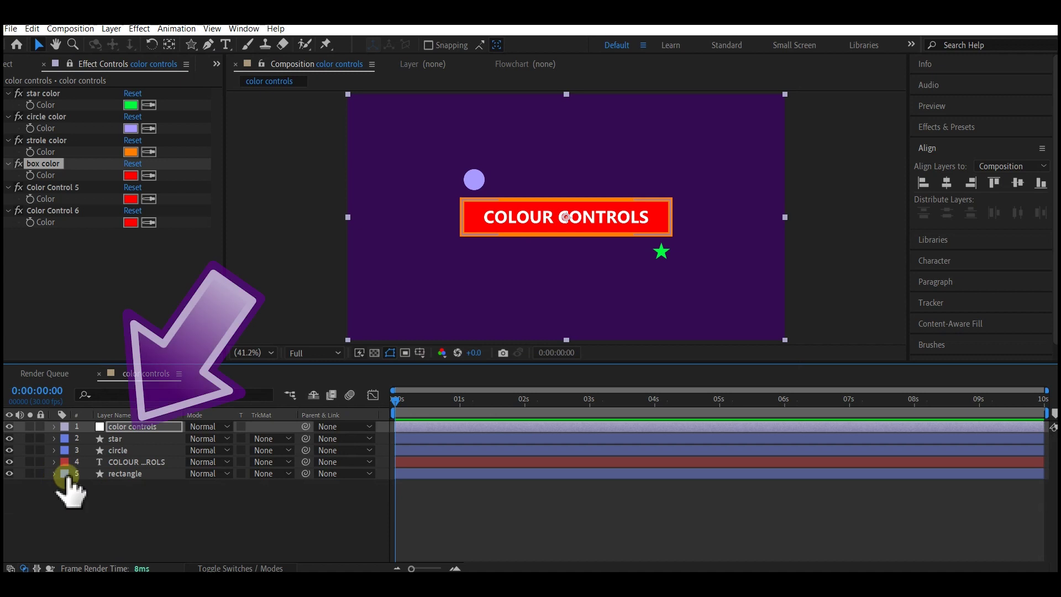
left_click(54, 462)
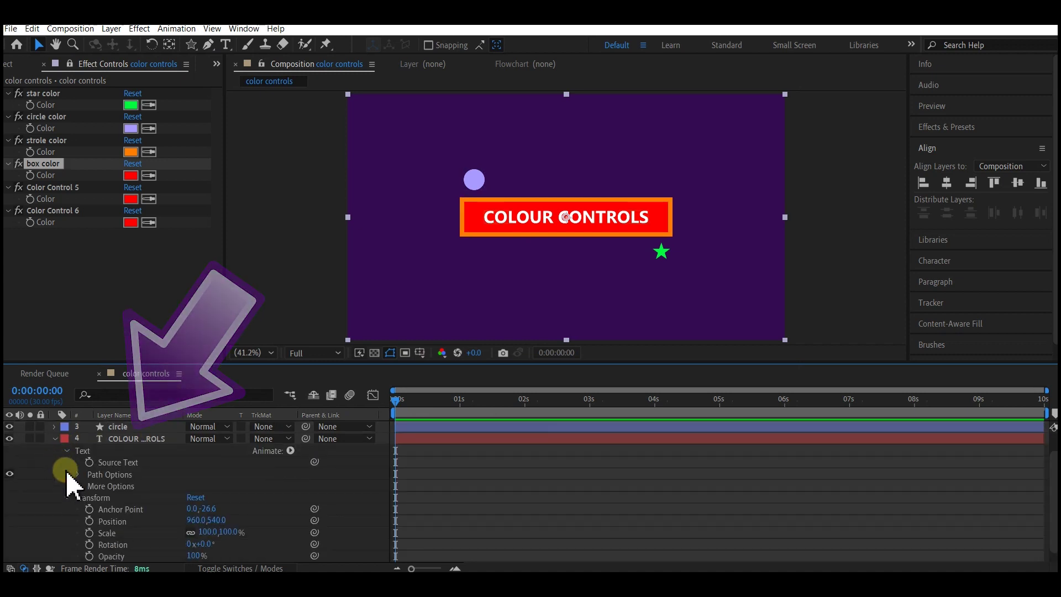
Step: Search the effects for "fill" and apply the Generate Fill effect to the COLOUR CONTROLS text layer
left_click(127, 442)
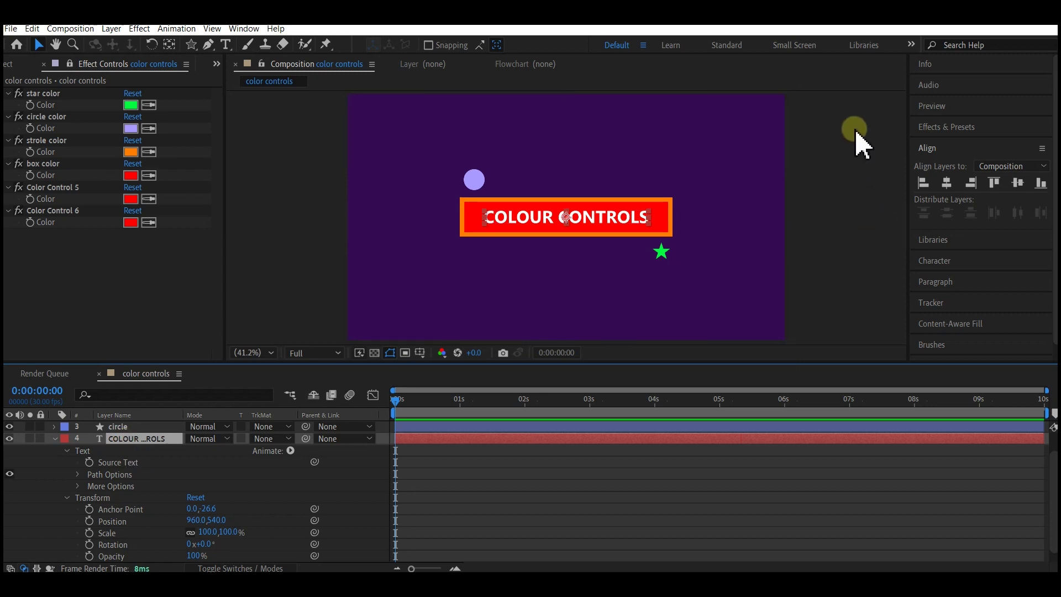
left_click(956, 127)
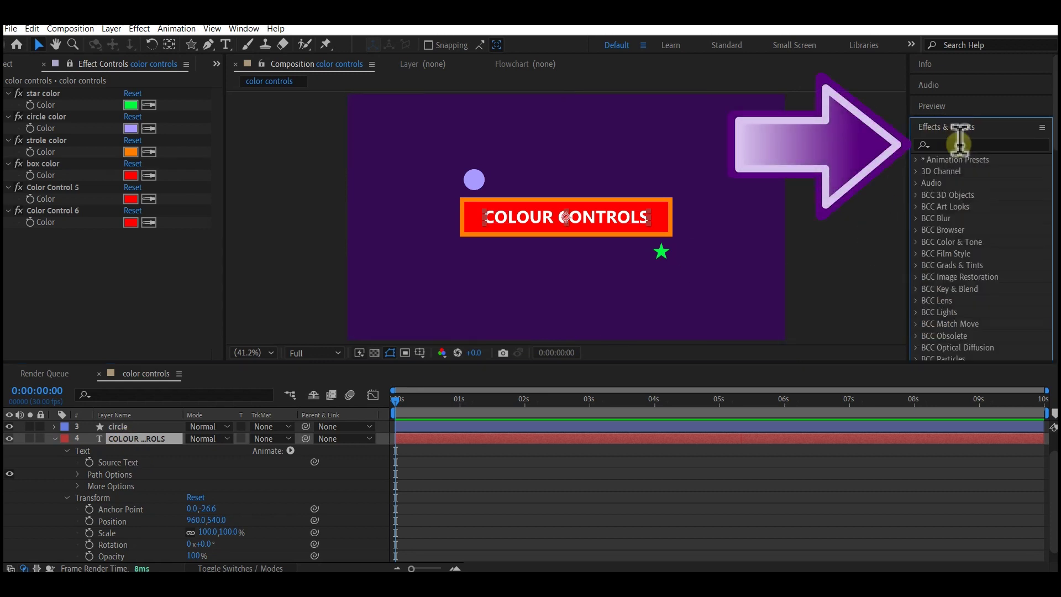
left_click(961, 143)
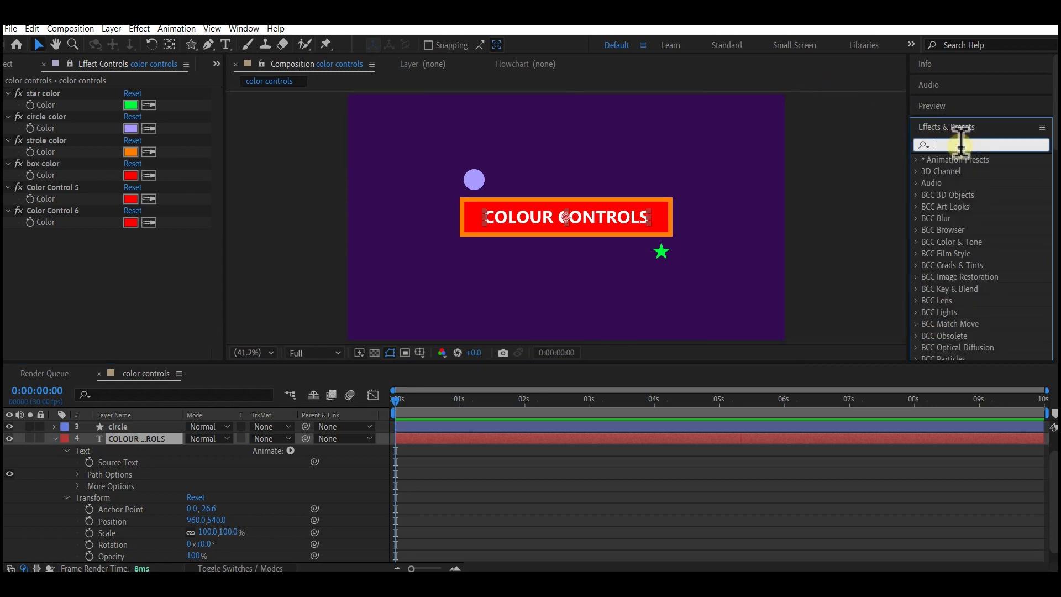
type("fill")
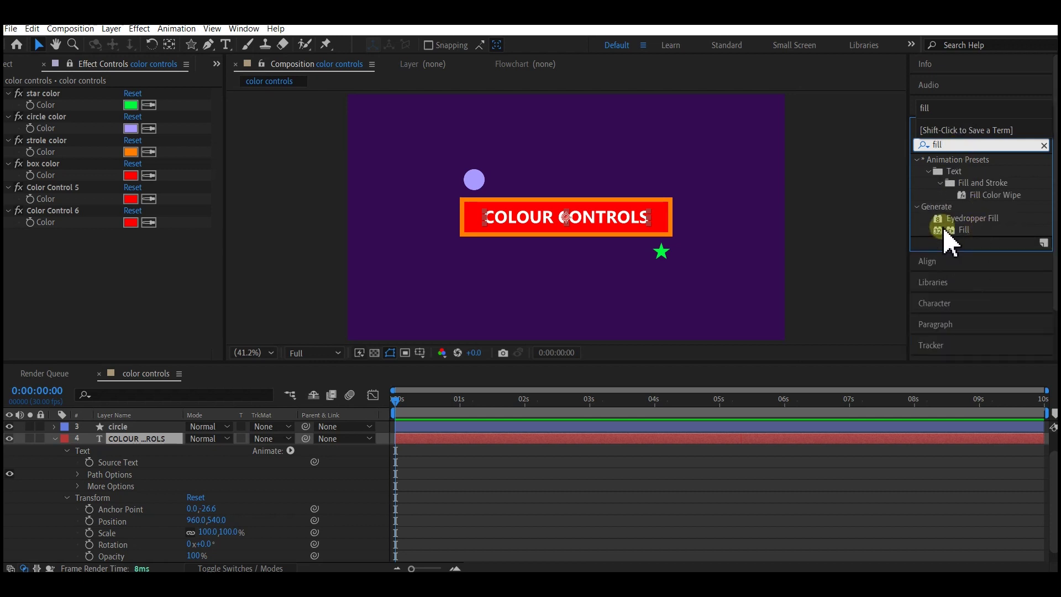
left_click_drag(943, 232, 131, 449)
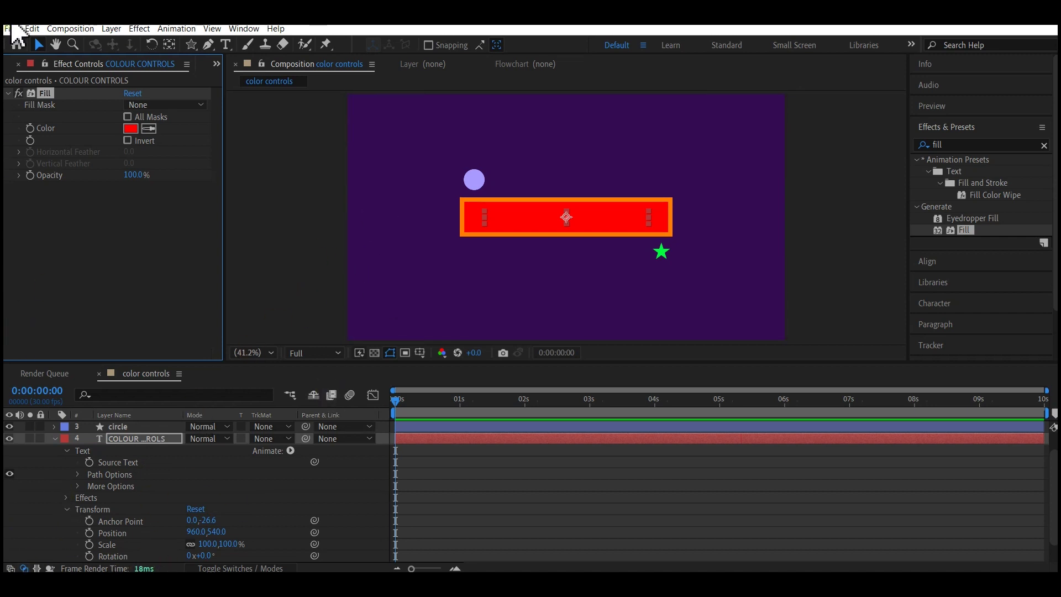
Step: Set the color of the text layer's Fill effect to white and accept it
left_click(132, 129)
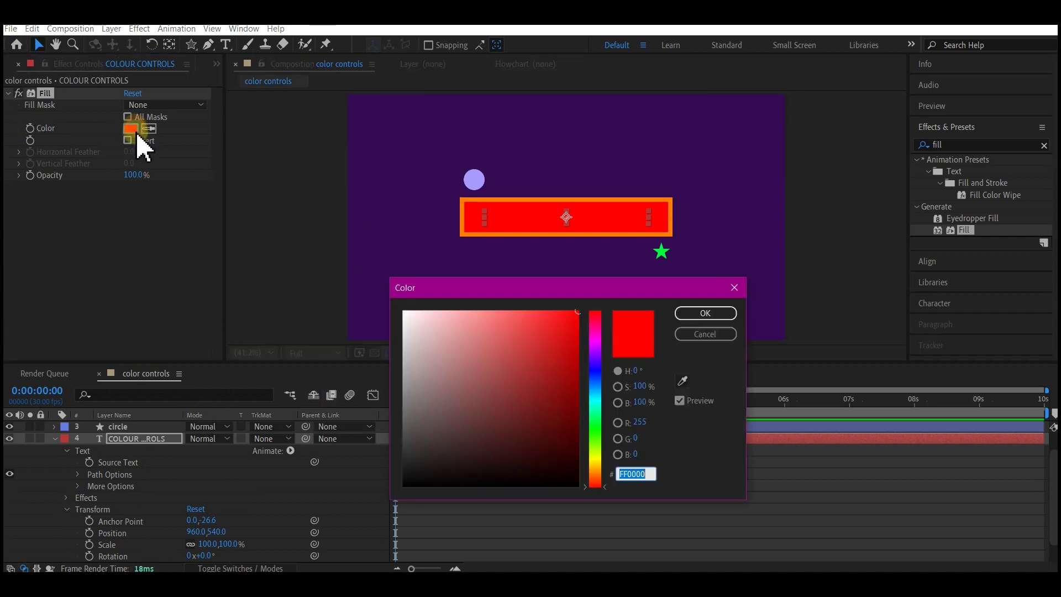
left_click_drag(434, 339, 422, 311)
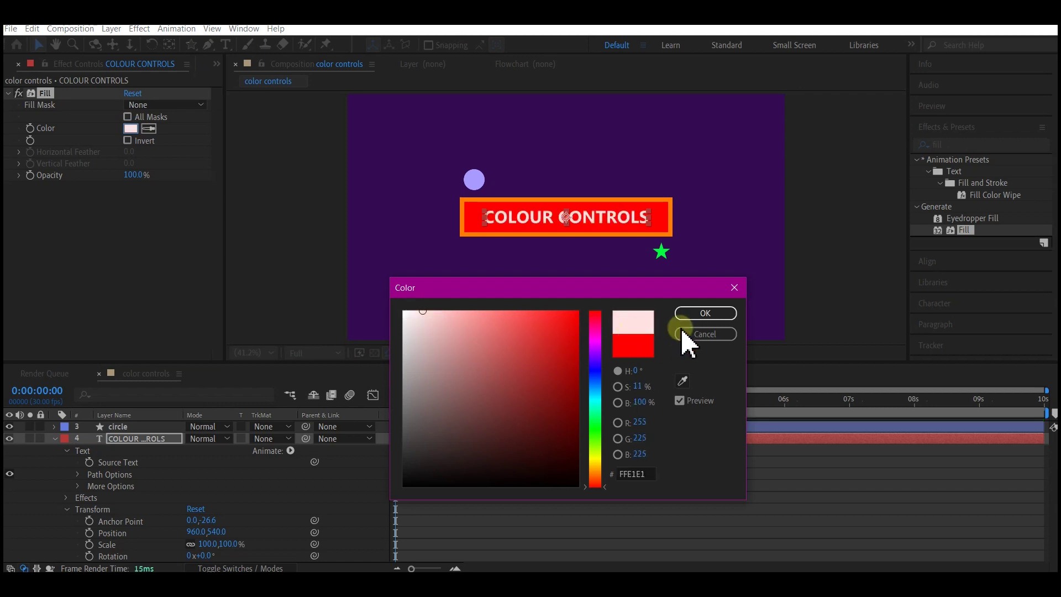
left_click(701, 307)
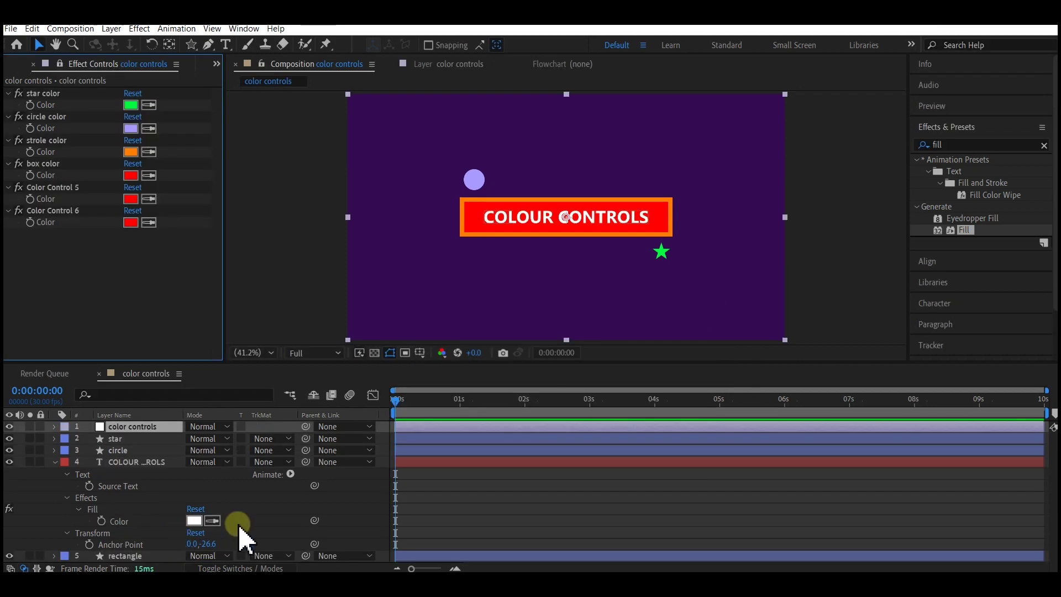
Step: Link the text layer's Fill effect color to the color of Color Control 5
left_click(314, 521)
mouse_move(316, 524)
left_mouse_down()
mouse_move(99, 403)
mouse_move(78, 277)
mouse_move(111, 221)
mouse_move(114, 178)
mouse_move(83, 195)
mouse_move(130, 383)
mouse_move(204, 576)
mouse_move(223, 525)
left_mouse_up()
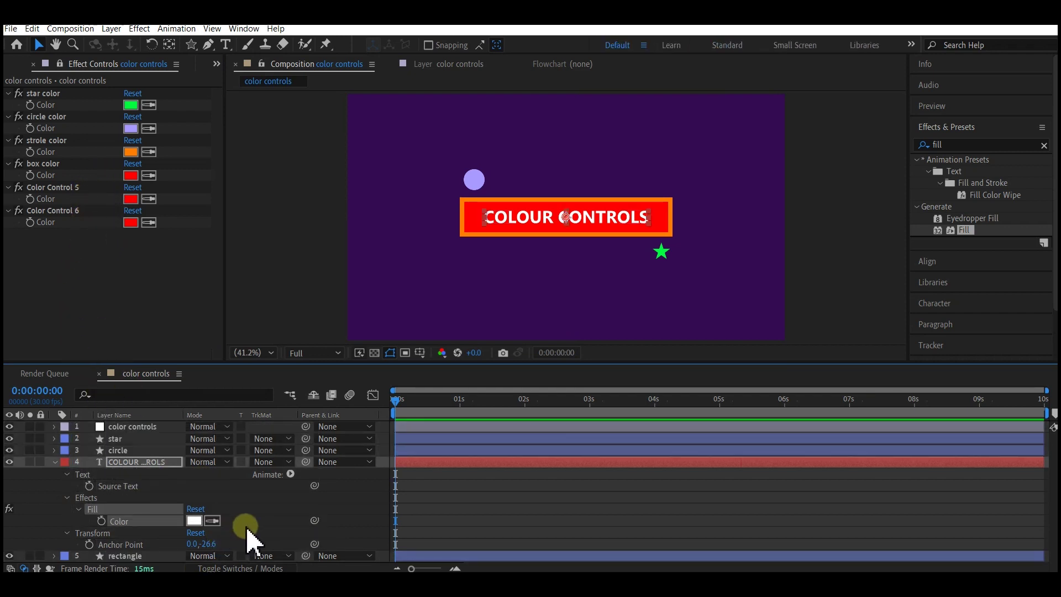
left_click_drag(315, 520, 62, 213)
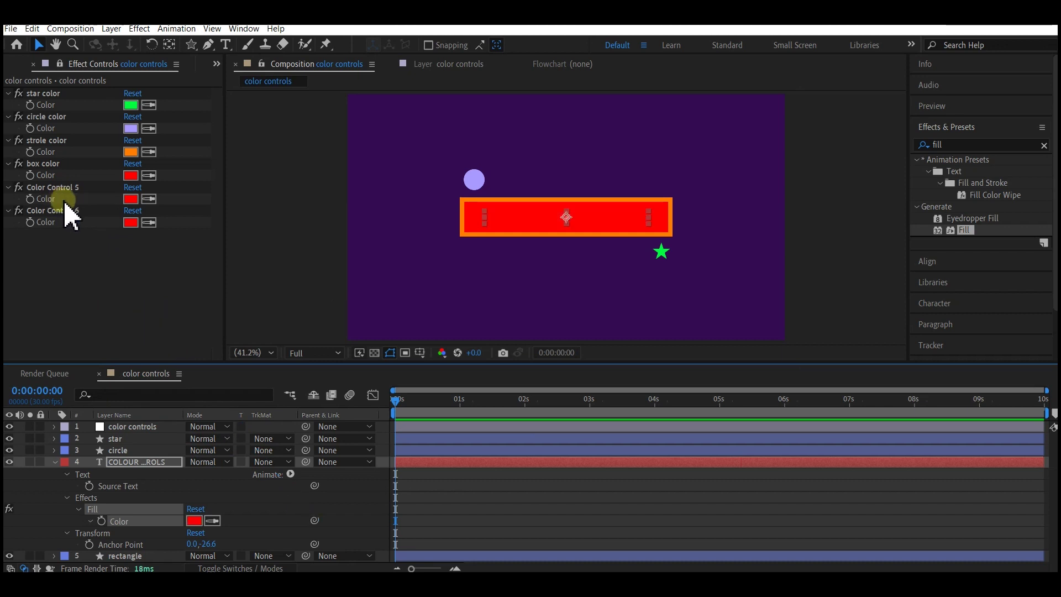
Step: Set the Color Control 5 color to light pink FFD4D4 and accept it
left_click(131, 199)
left_click_drag(545, 367, 469, 322)
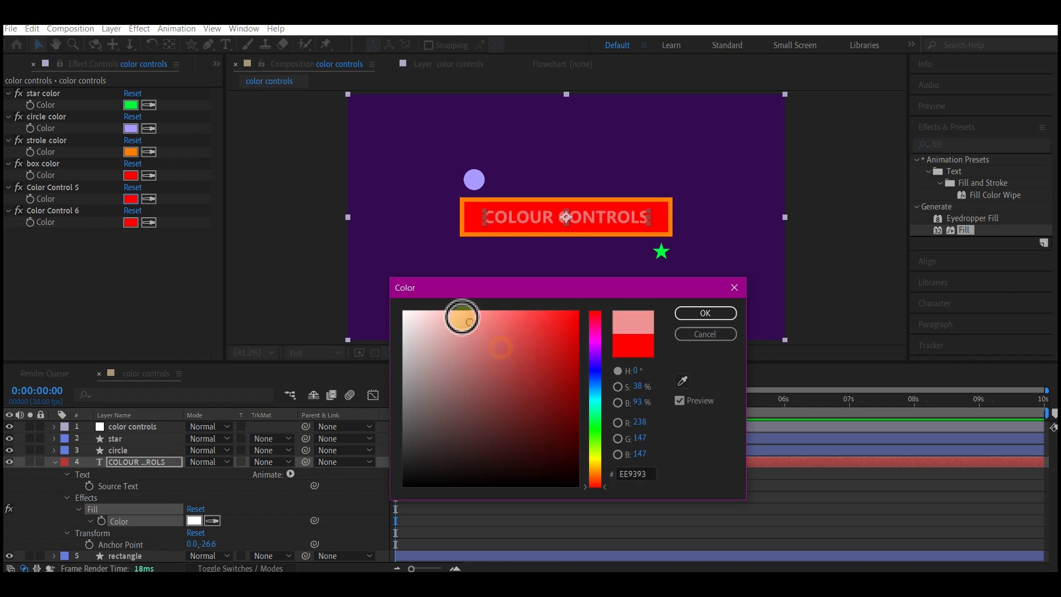
left_click(688, 313)
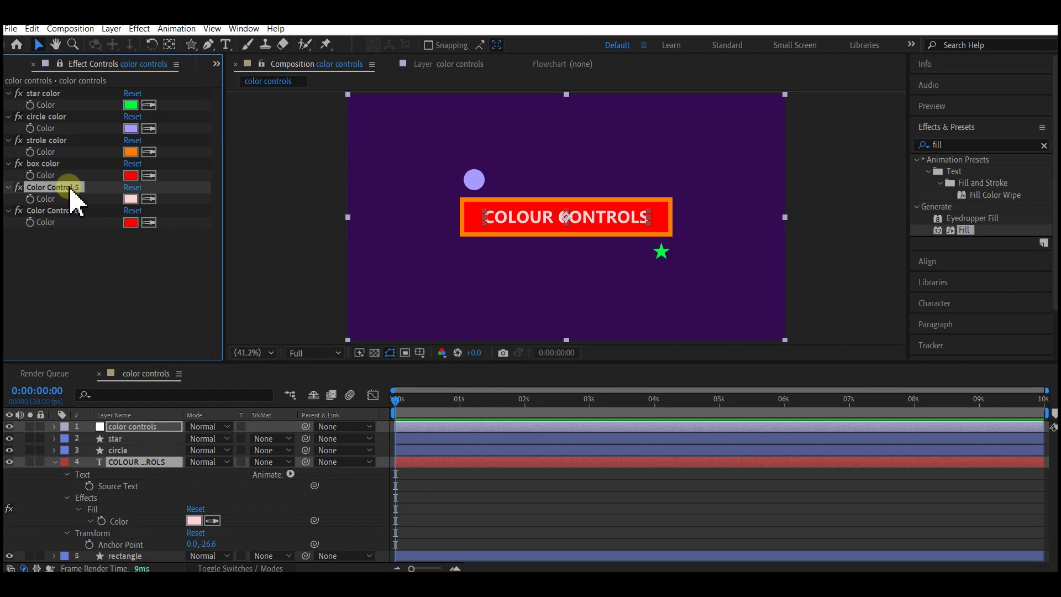
Step: Rename the Color Control 5 effect as text color and delete the unused Color Control 6 effect
key("Return")
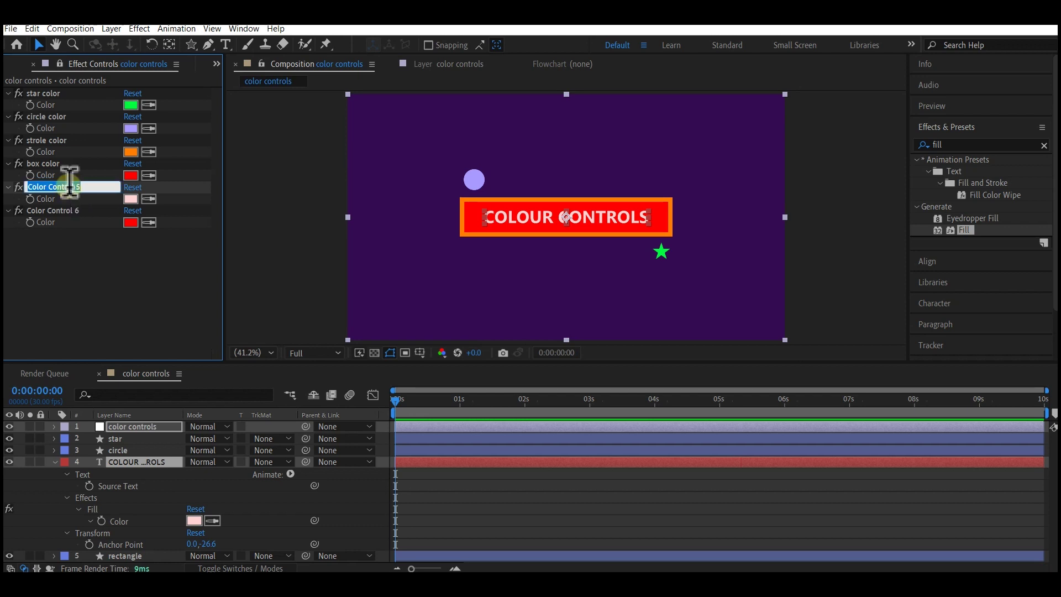
type("text color")
left_click(61, 246)
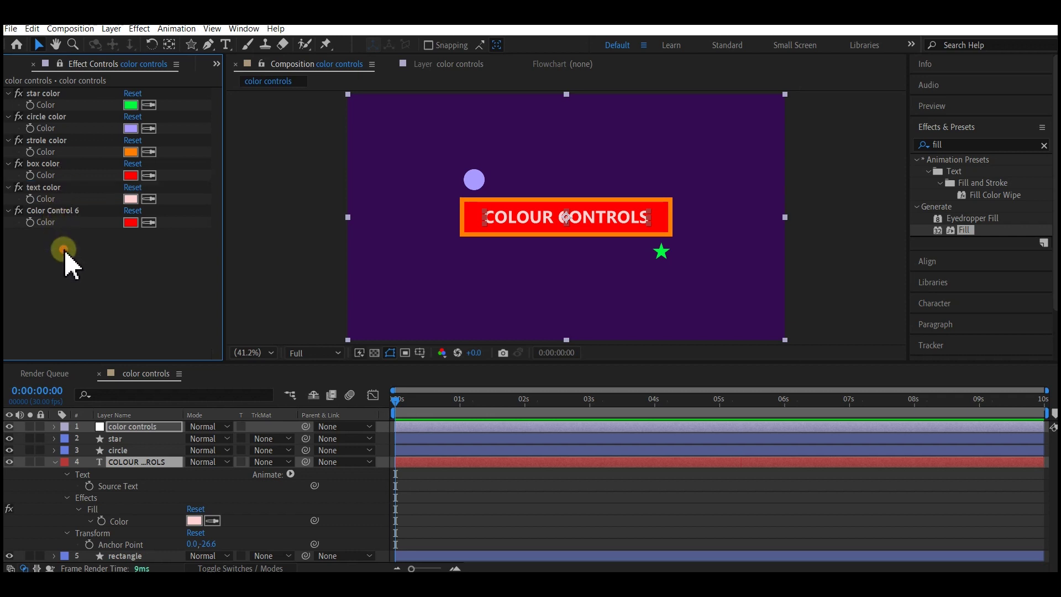
left_click(60, 211)
key("Delete")
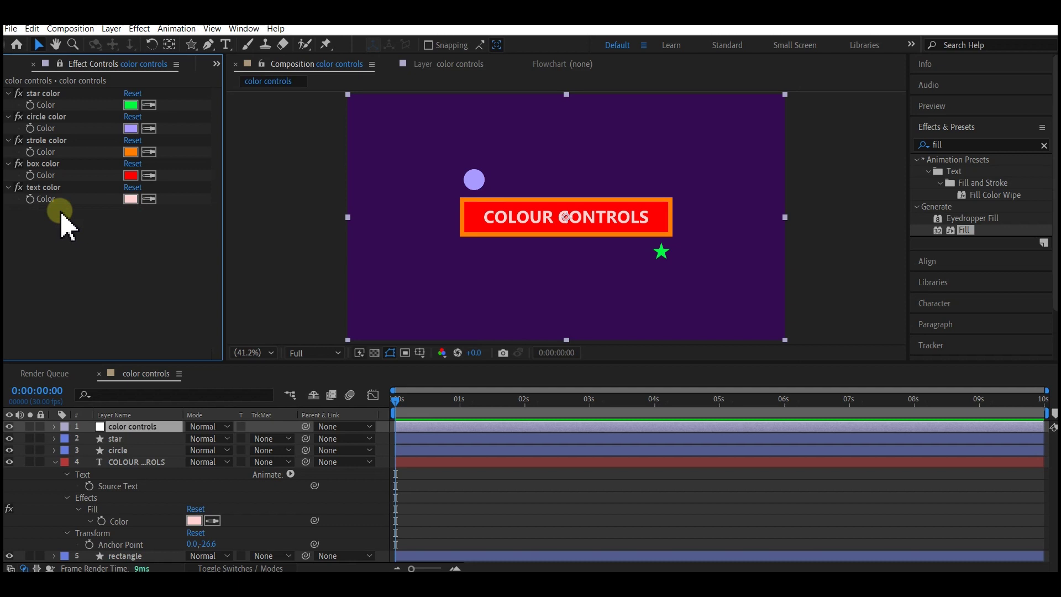